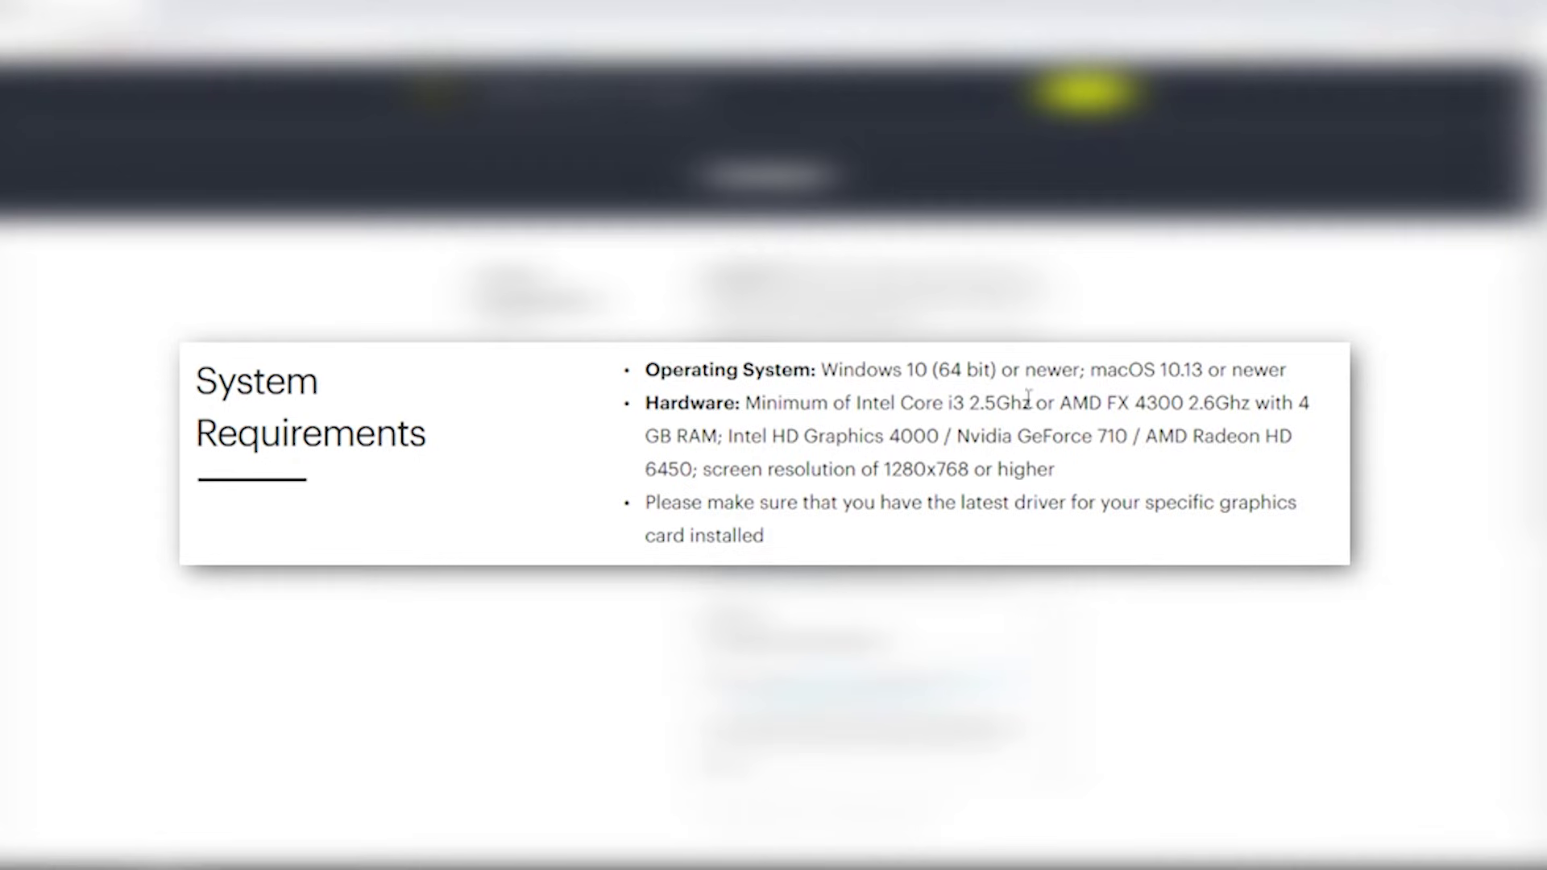
Check the system requirements, accept the Snap Camera license agreement and download the PC version
left_click_drag(894, 375, 1192, 375)
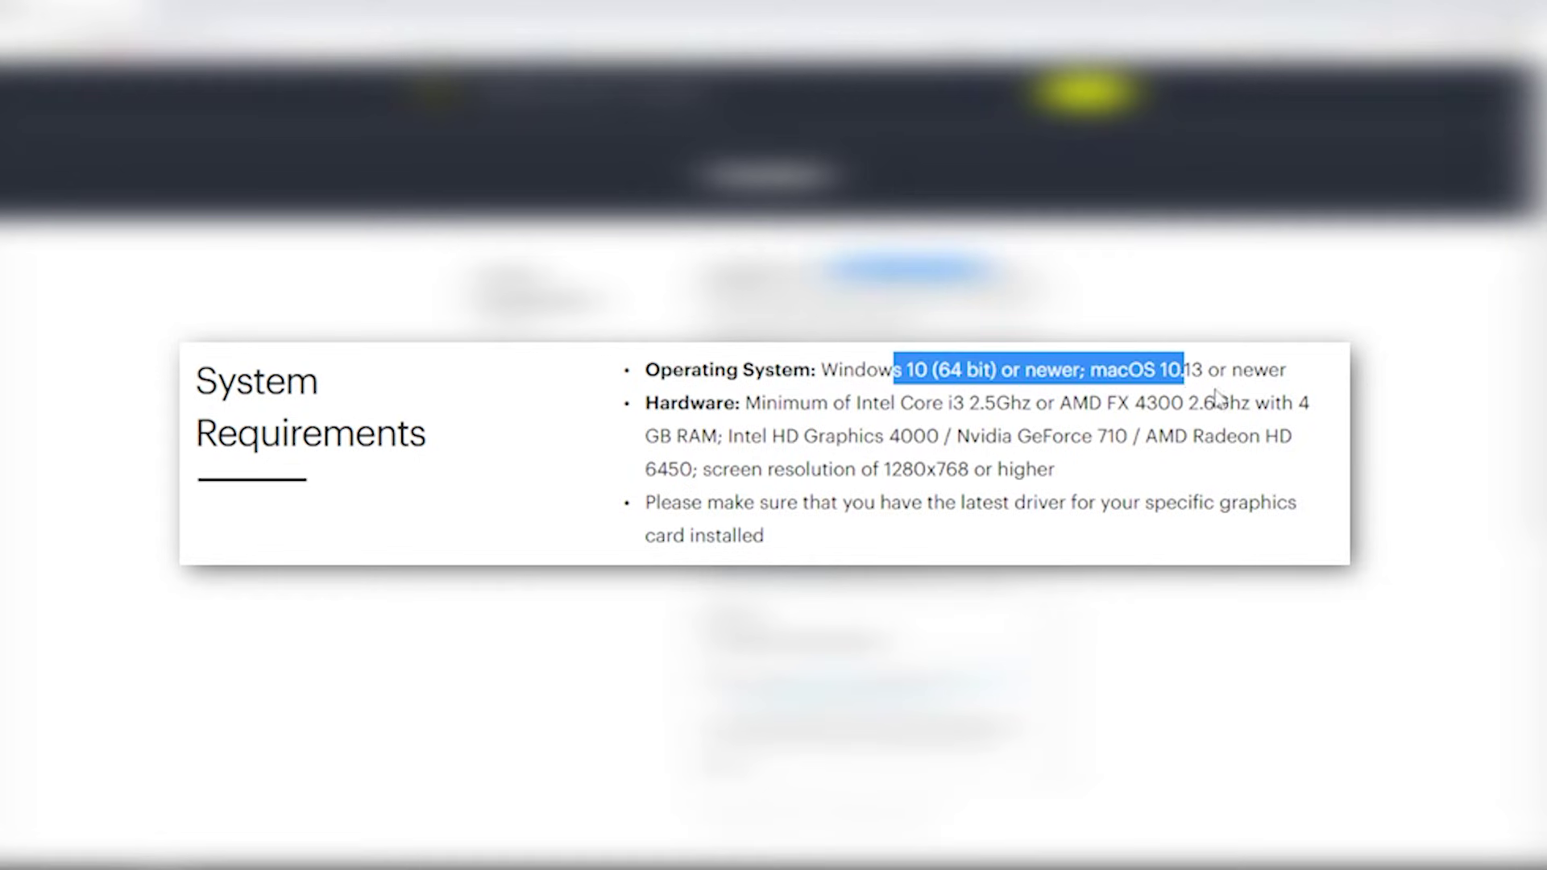
left_click(1342, 455)
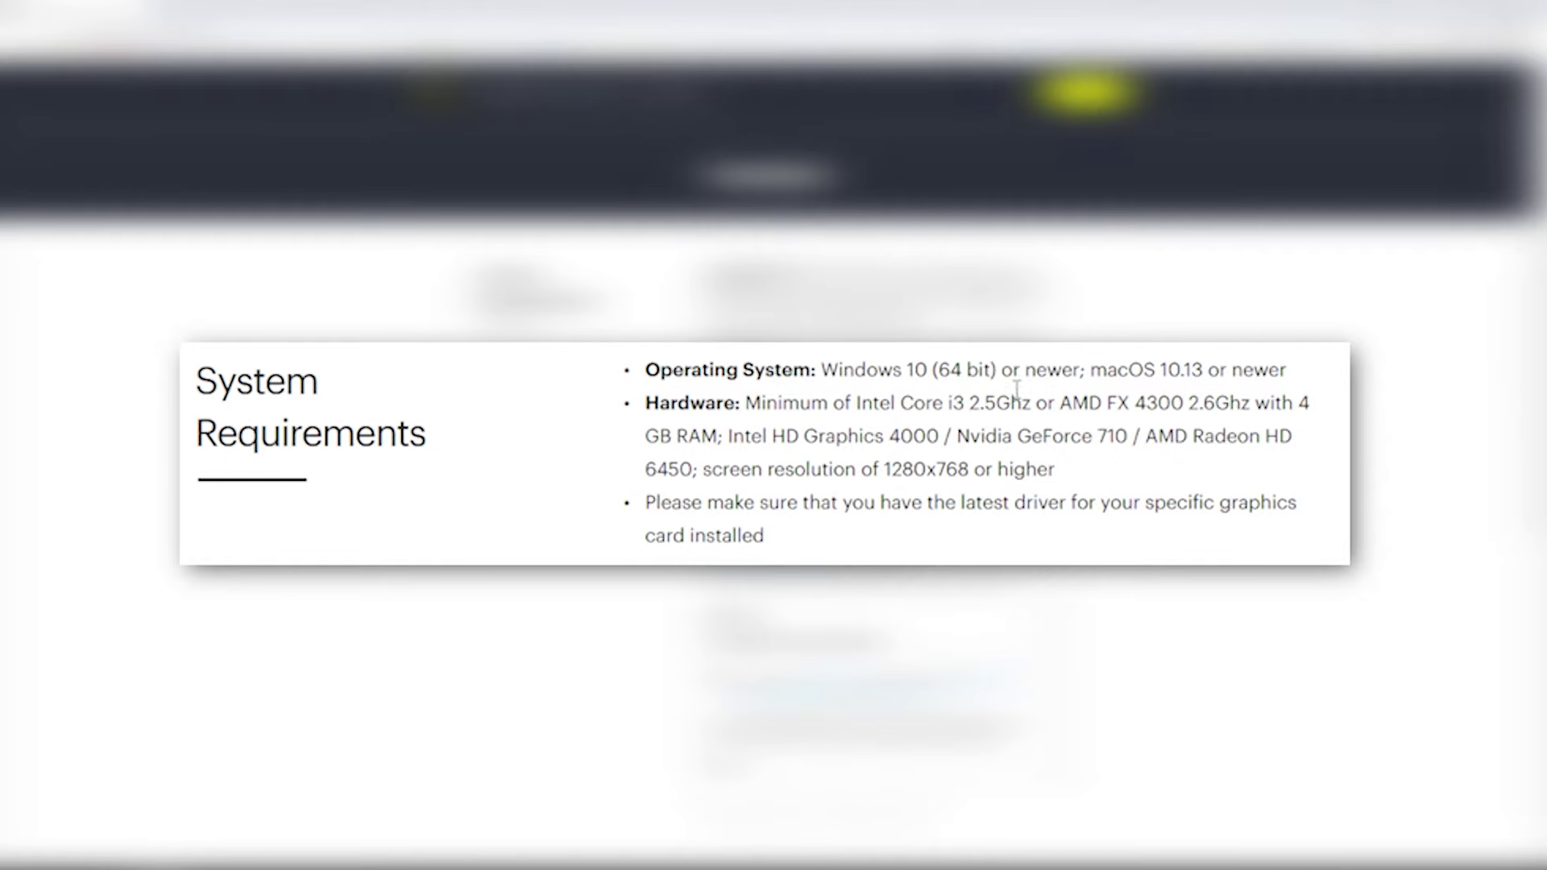
left_click_drag(1052, 427, 1052, 632)
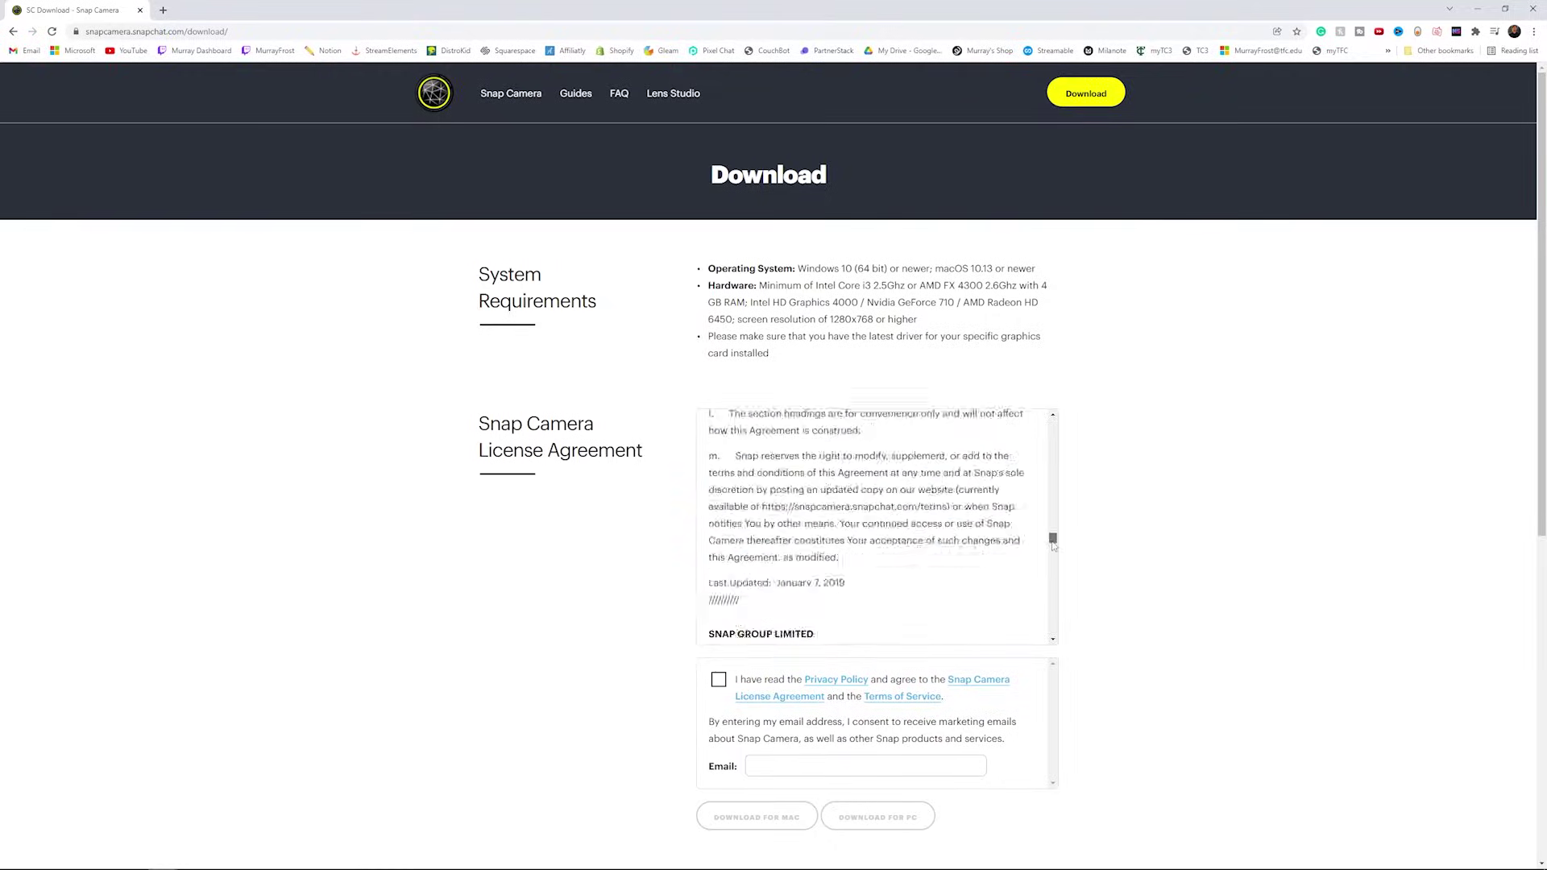
left_click(722, 685)
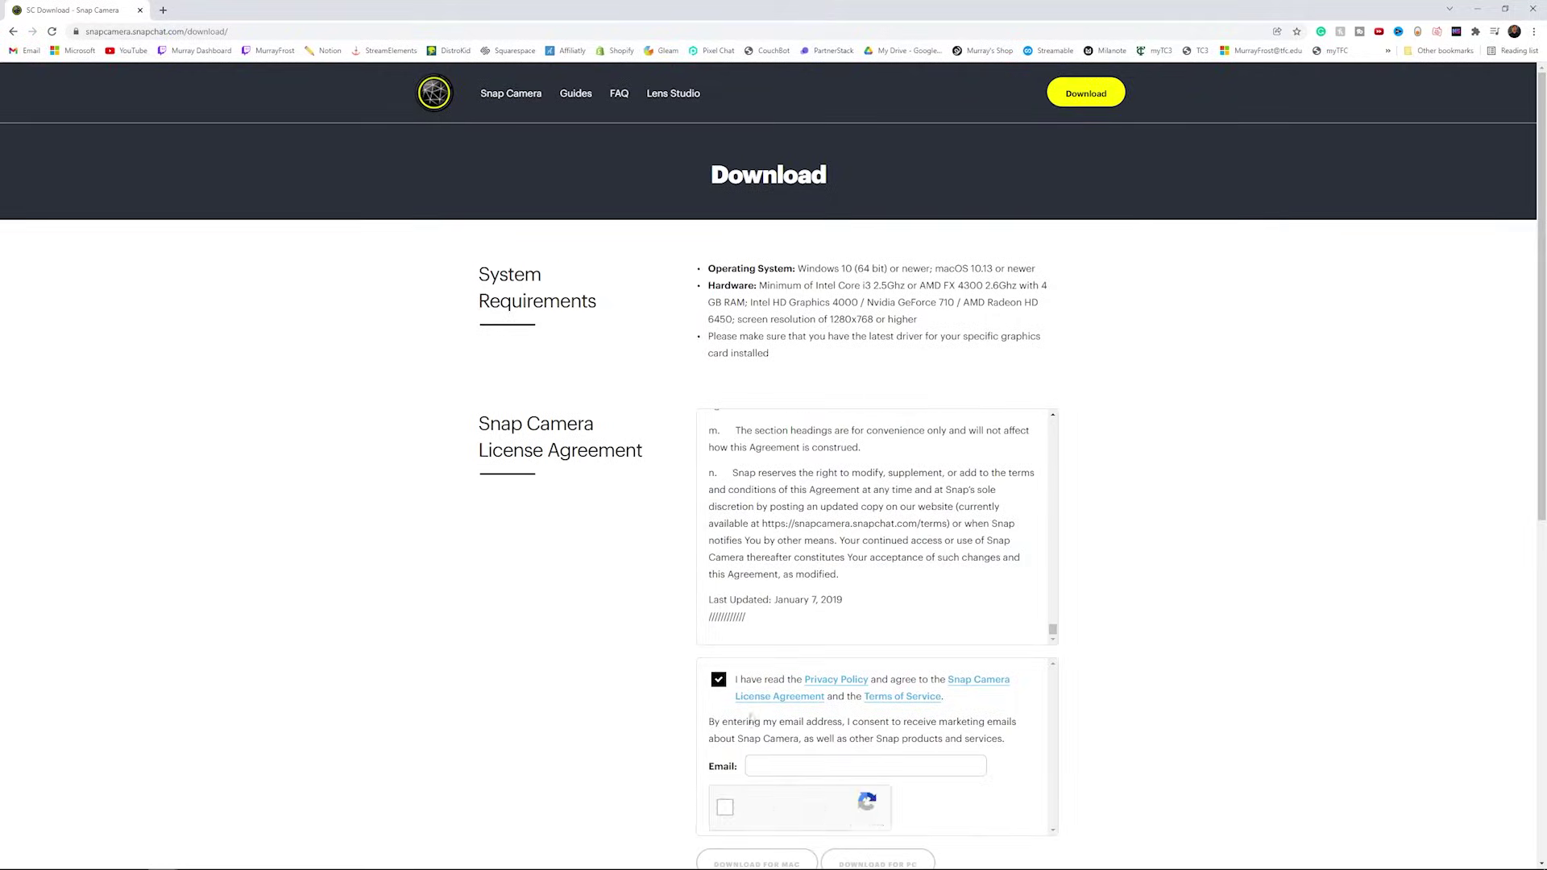
scroll(833, 406, "down", 5)
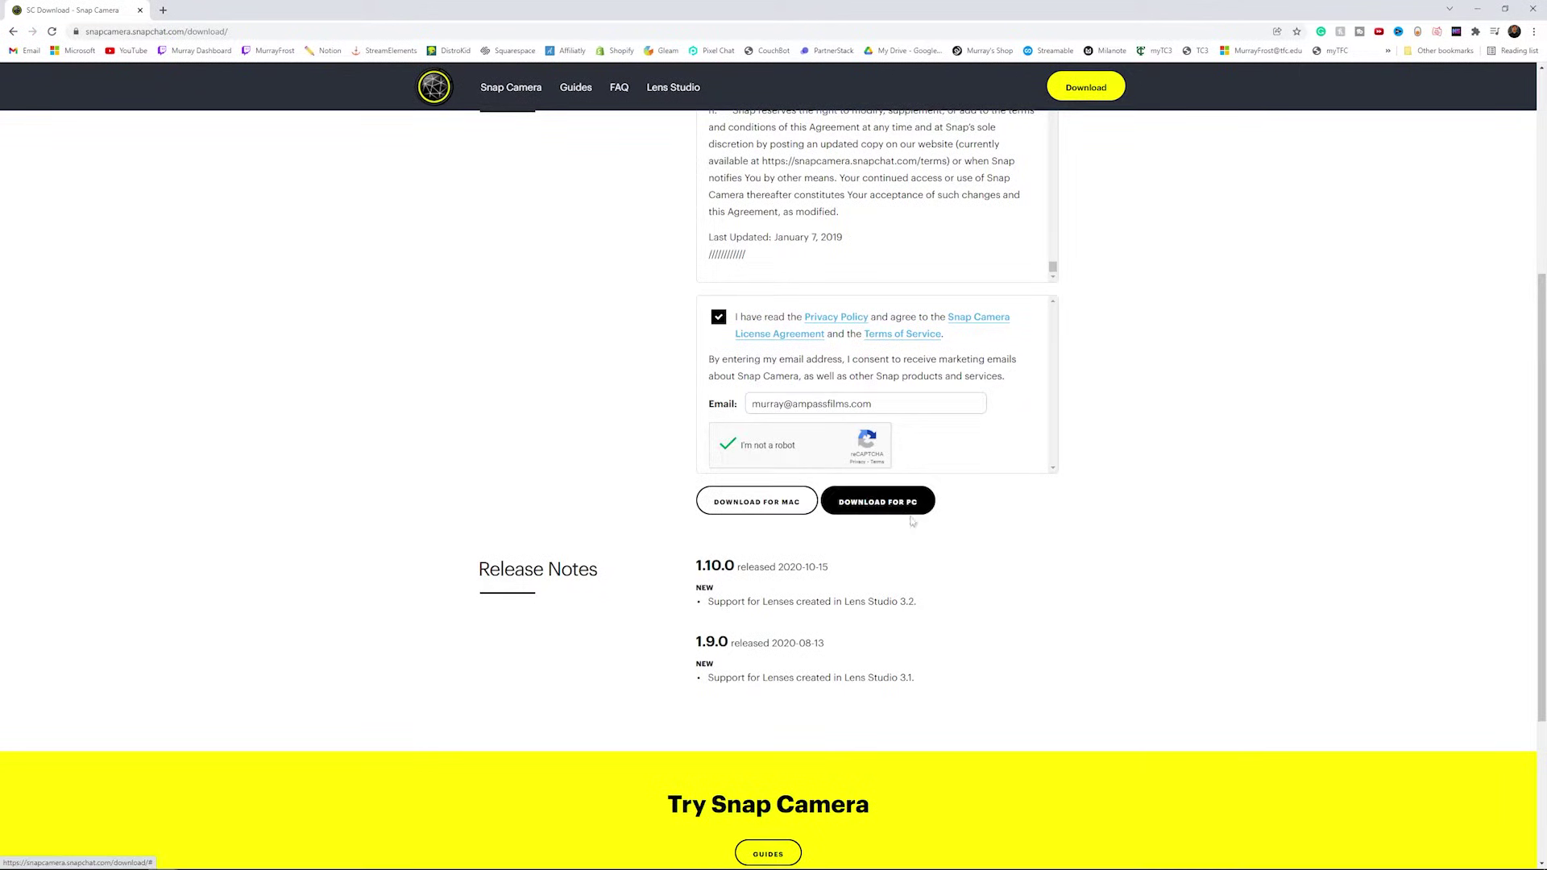
left_click(984, 697)
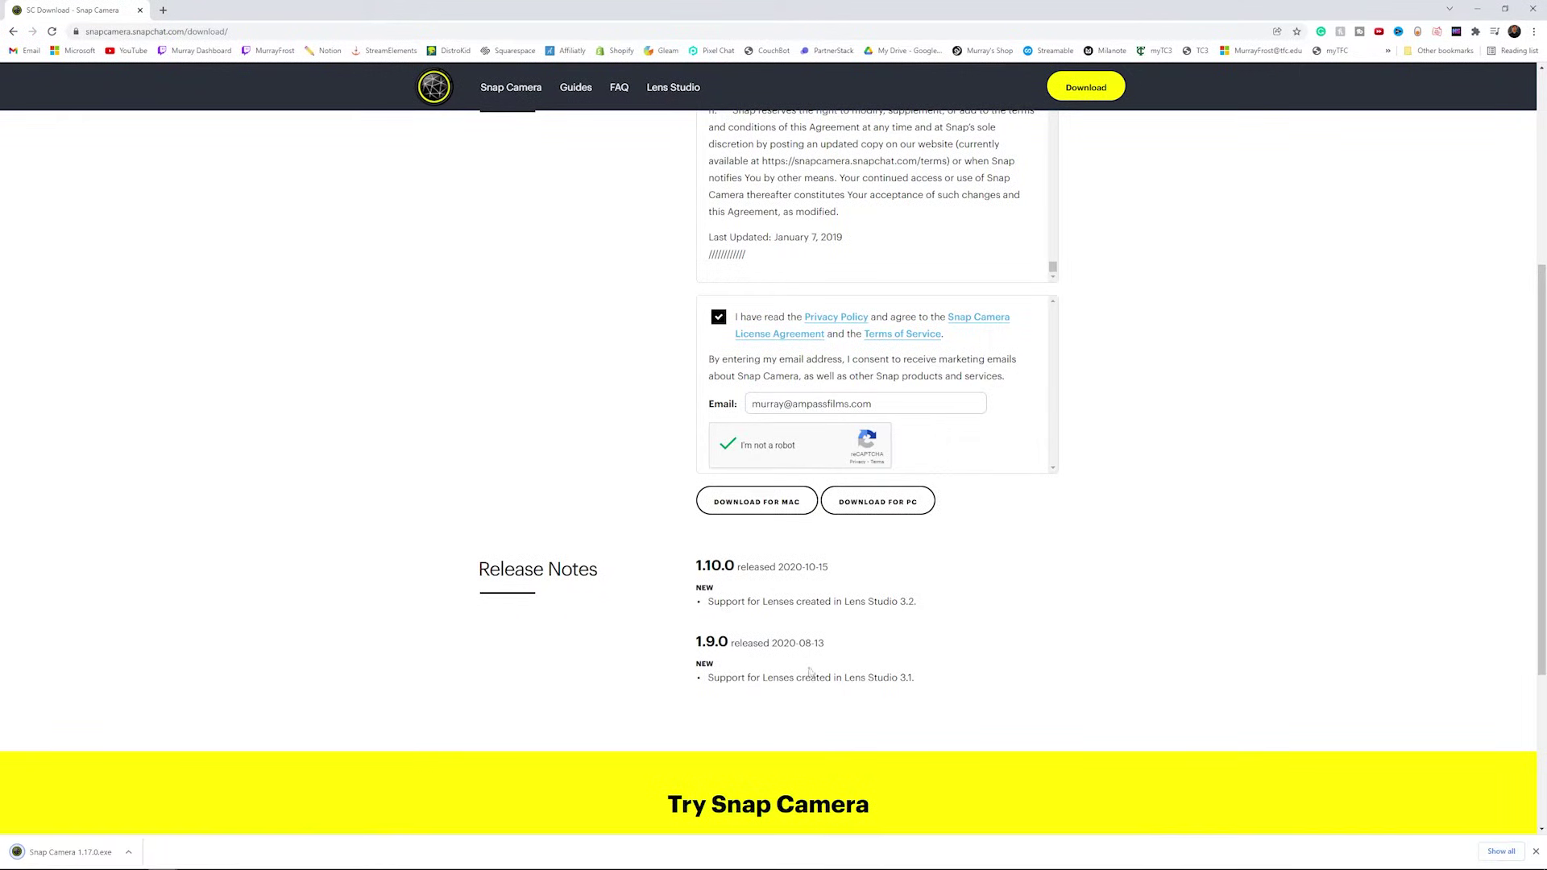
Install Snap Camera 1.17.0 from the downloaded file and launch it on finishing setup
left_click(73, 852)
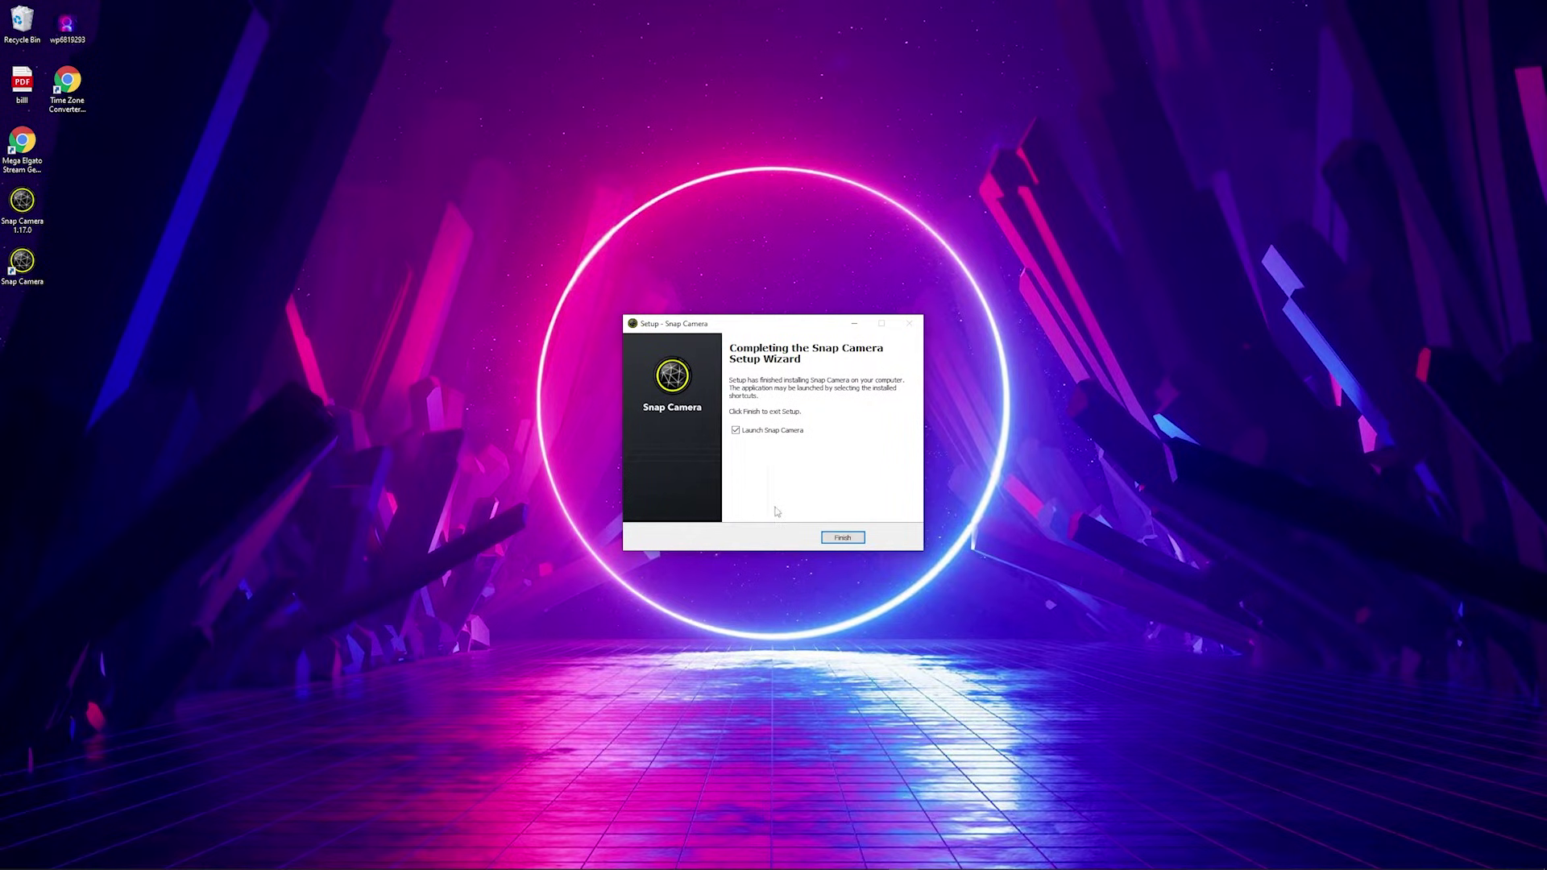
left_click(852, 536)
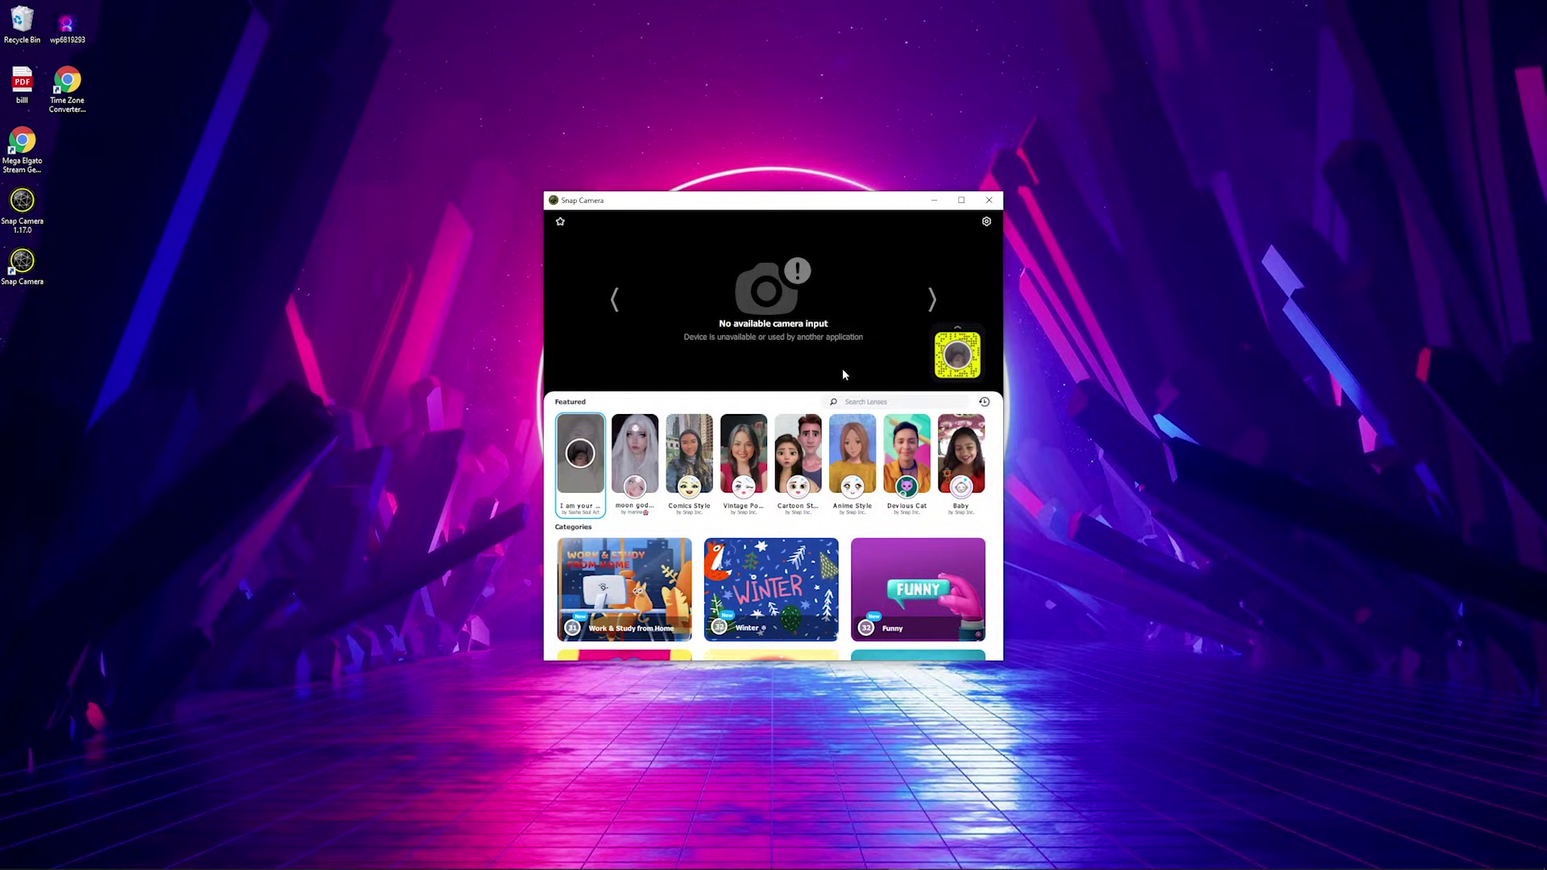
Close the Snap Camera window and quit the program still running in the background
left_click(989, 200)
left_click(1381, 860)
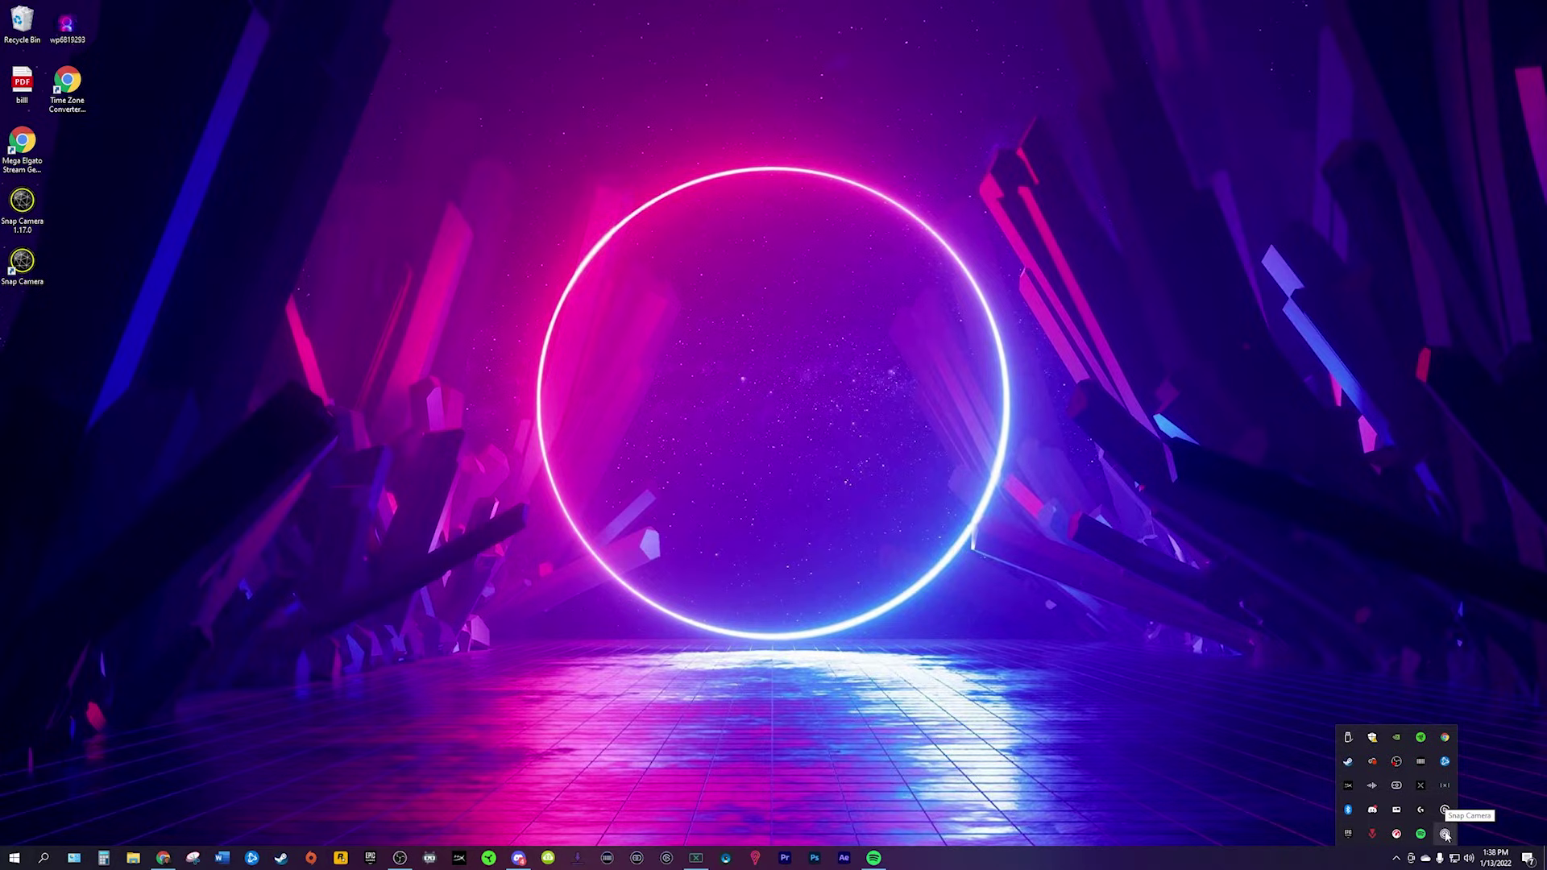
right_click(1444, 834)
left_click(1452, 821)
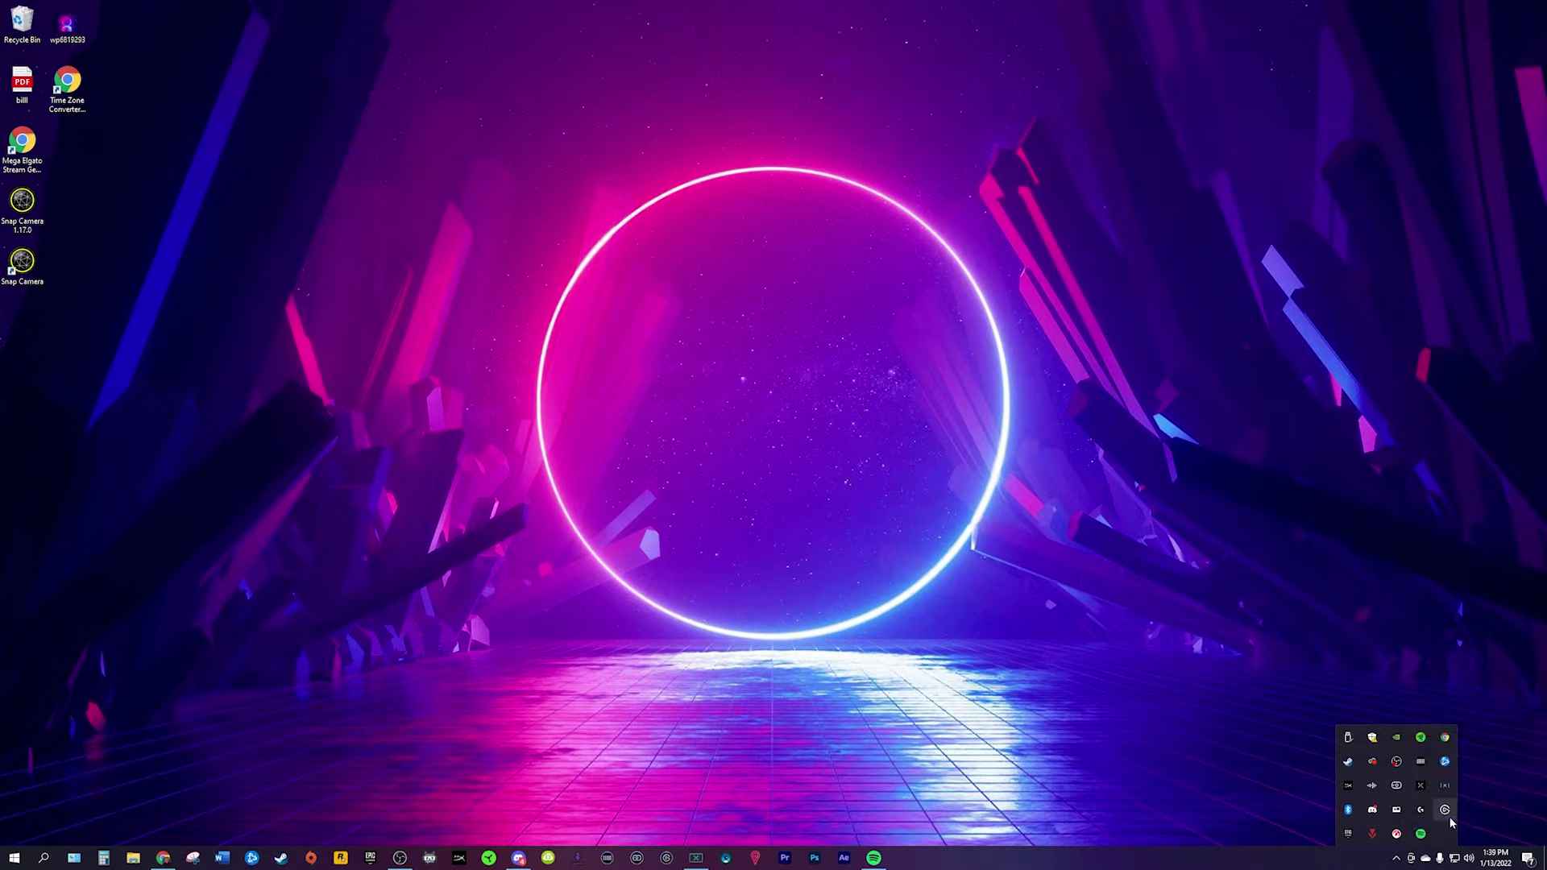
Look through the processes in Task Manager for a running Snap Camera process
key("ctrl+shift+Escape")
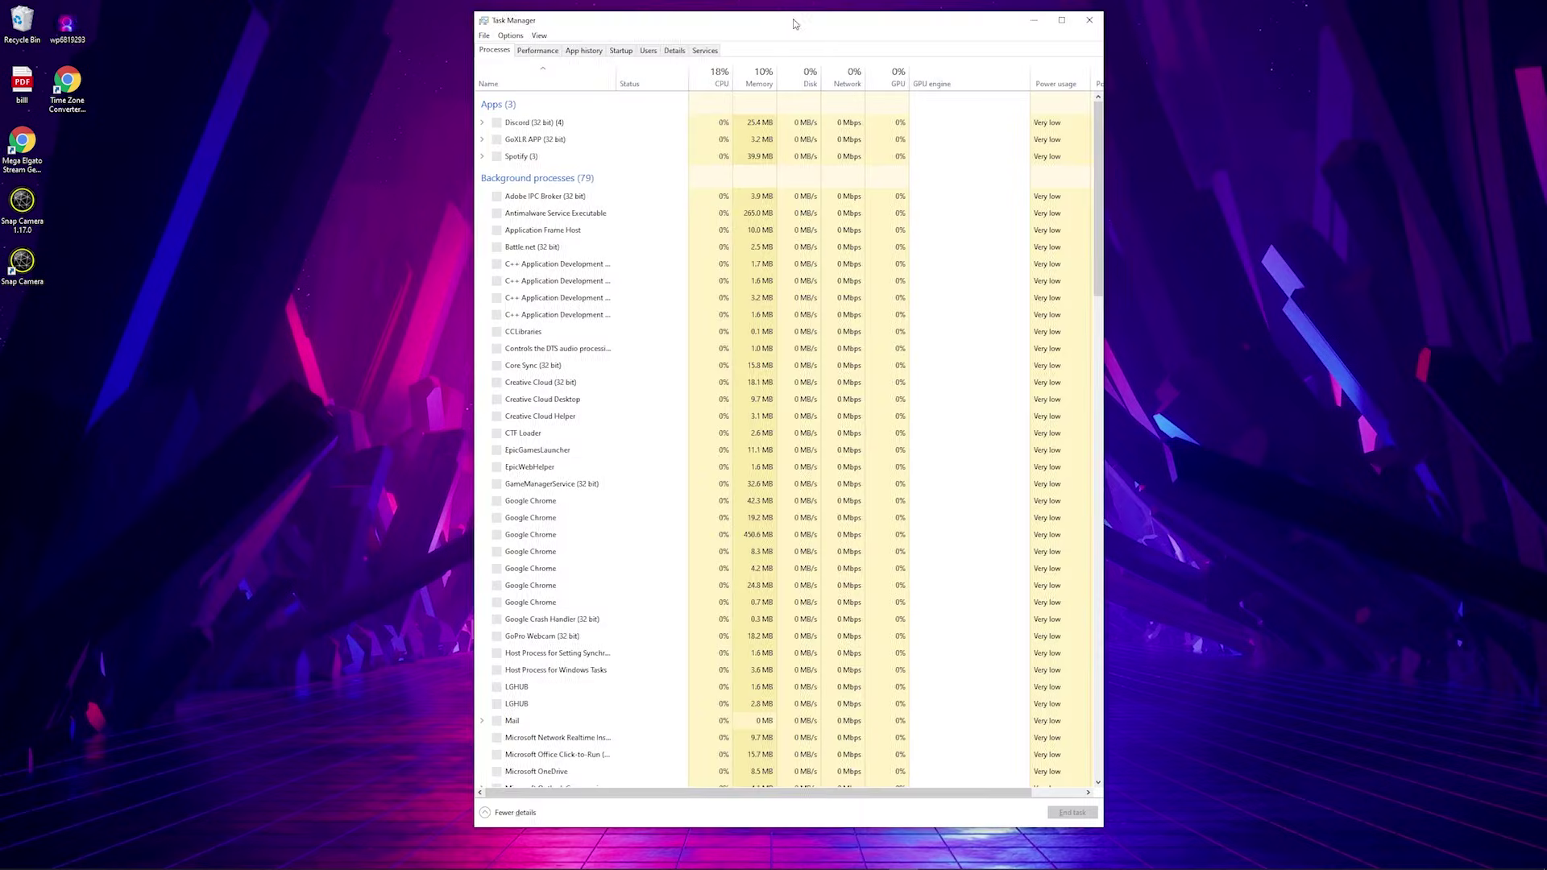
scroll(574, 463, "down", 20)
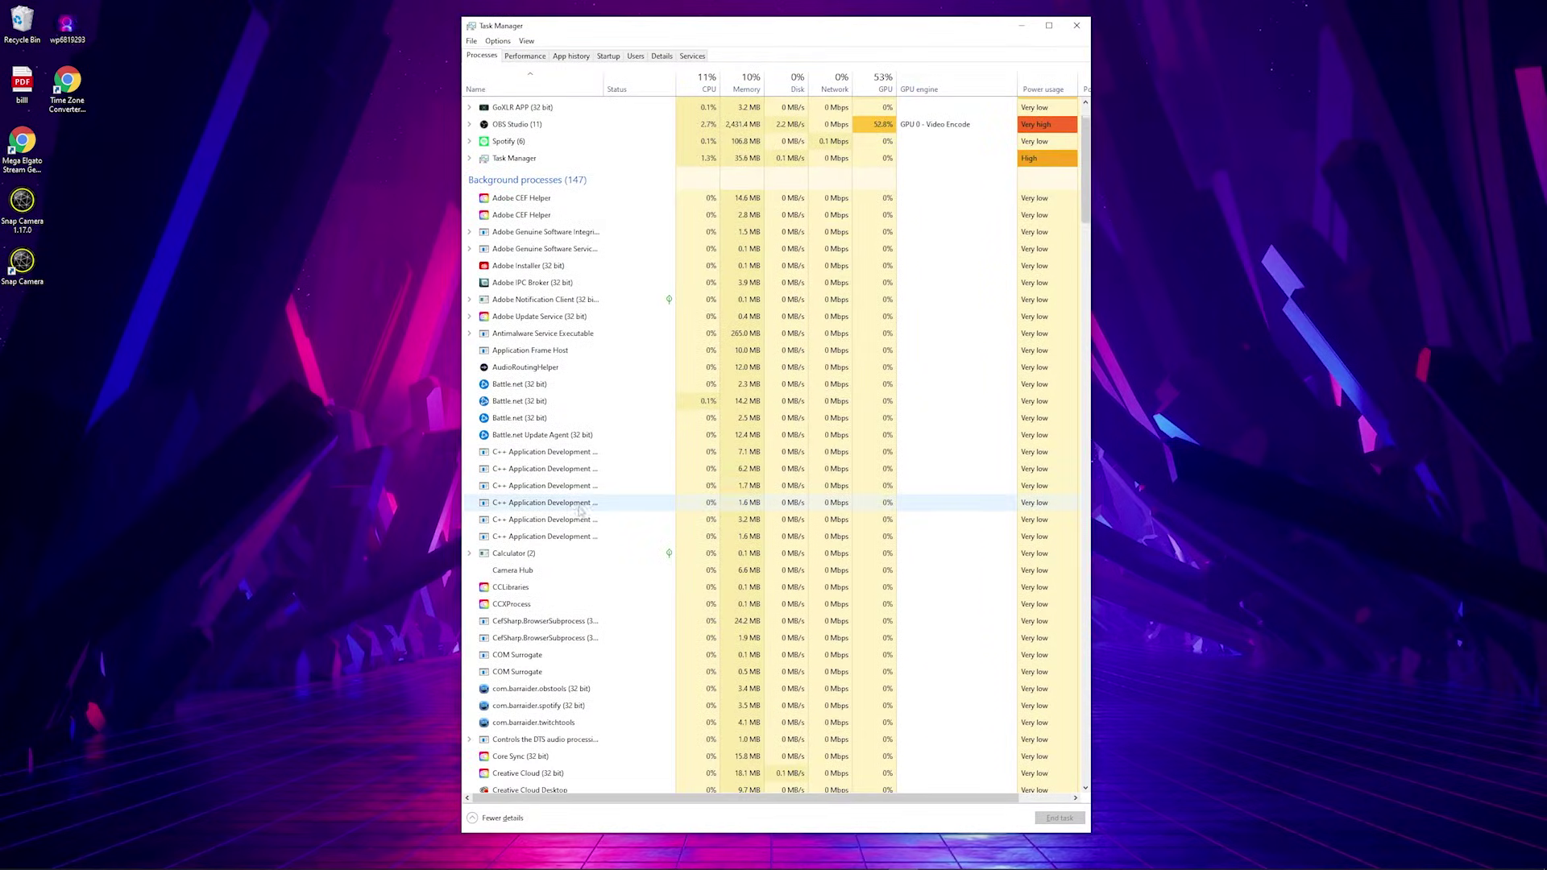
scroll(590, 493, "up", 4)
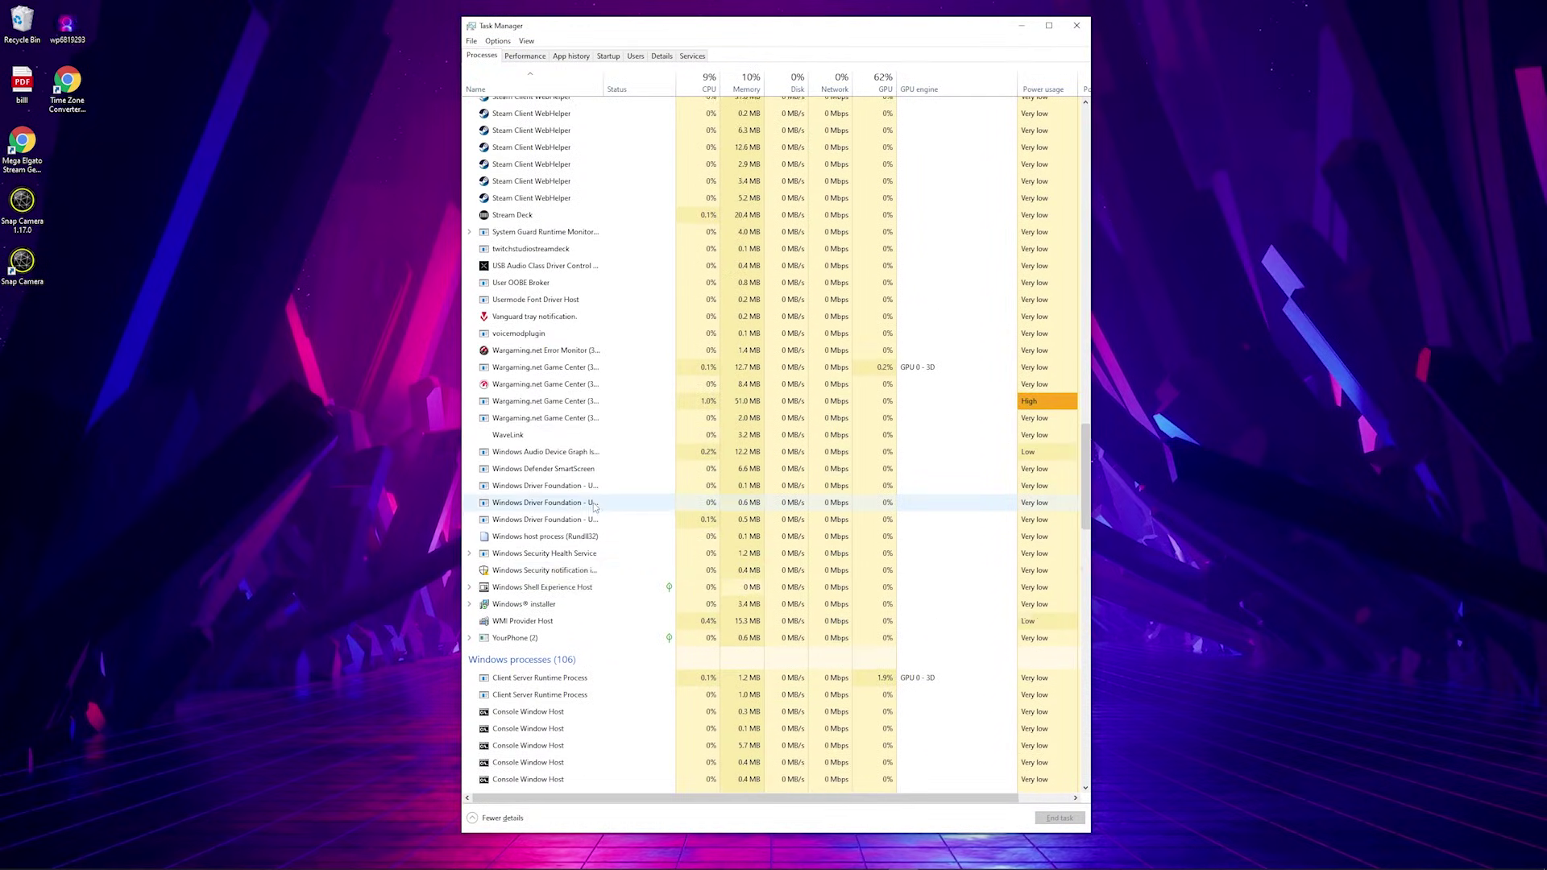
scroll(563, 548, "up", 2)
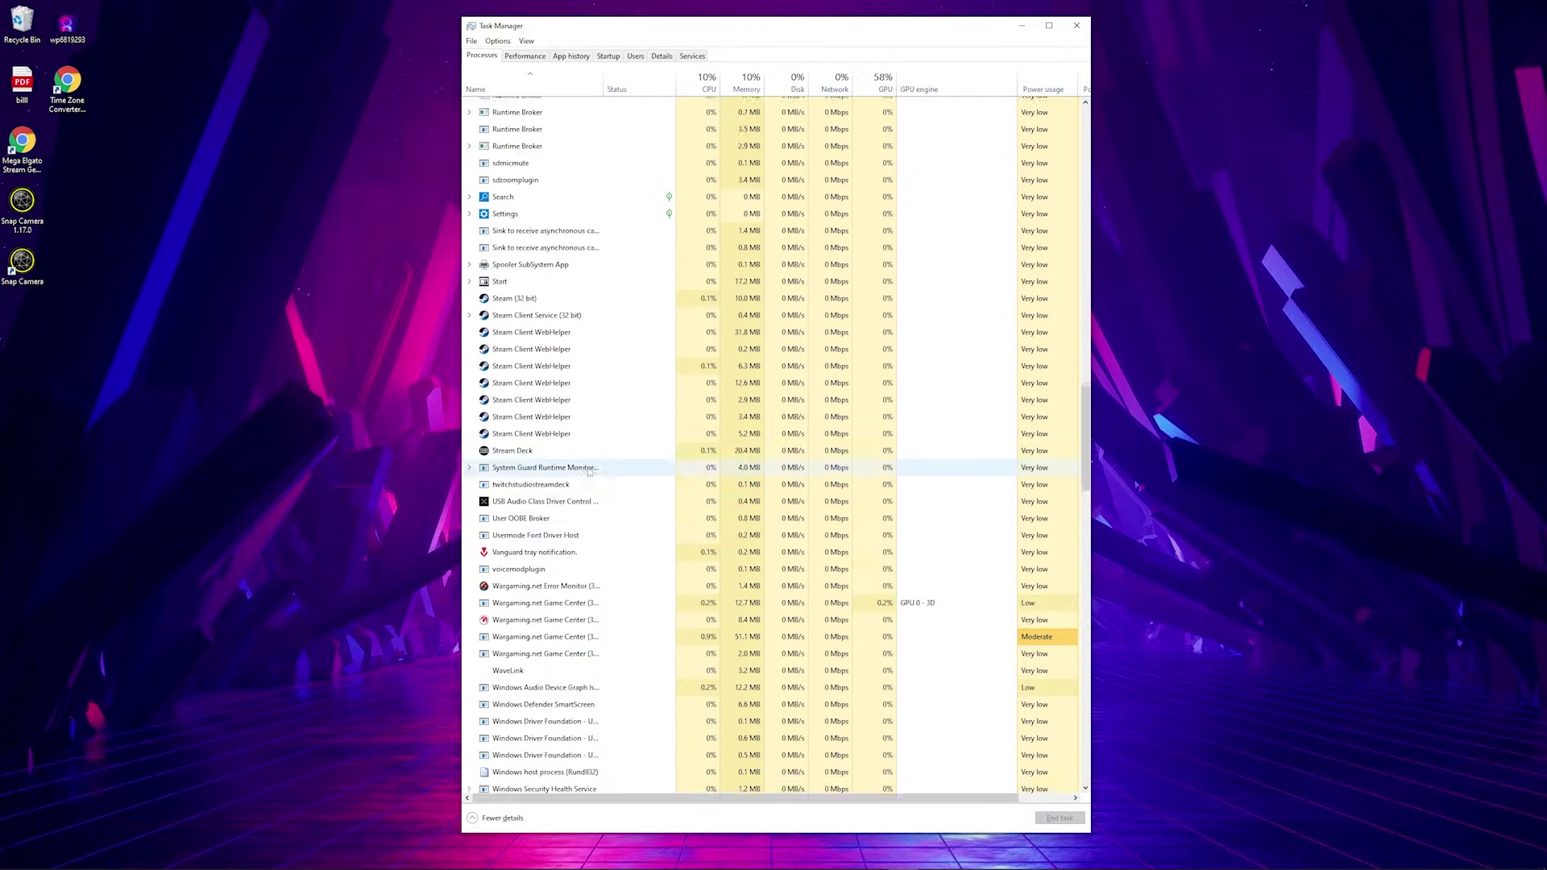
left_click(1076, 25)
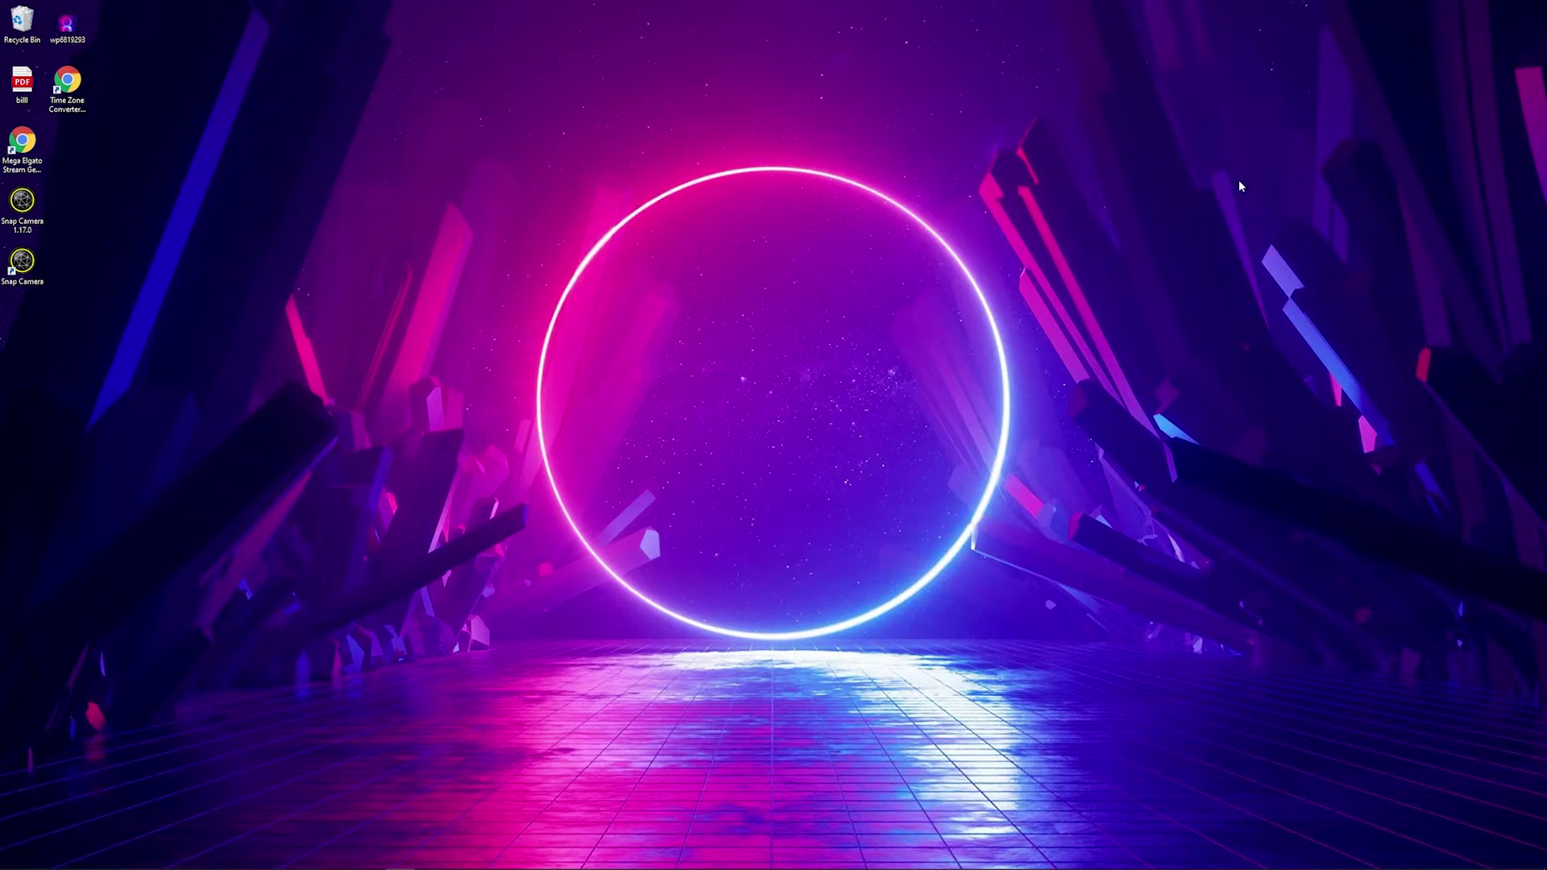
Launch Snap Camera and end its background process in Task Manager
left_click(21, 262)
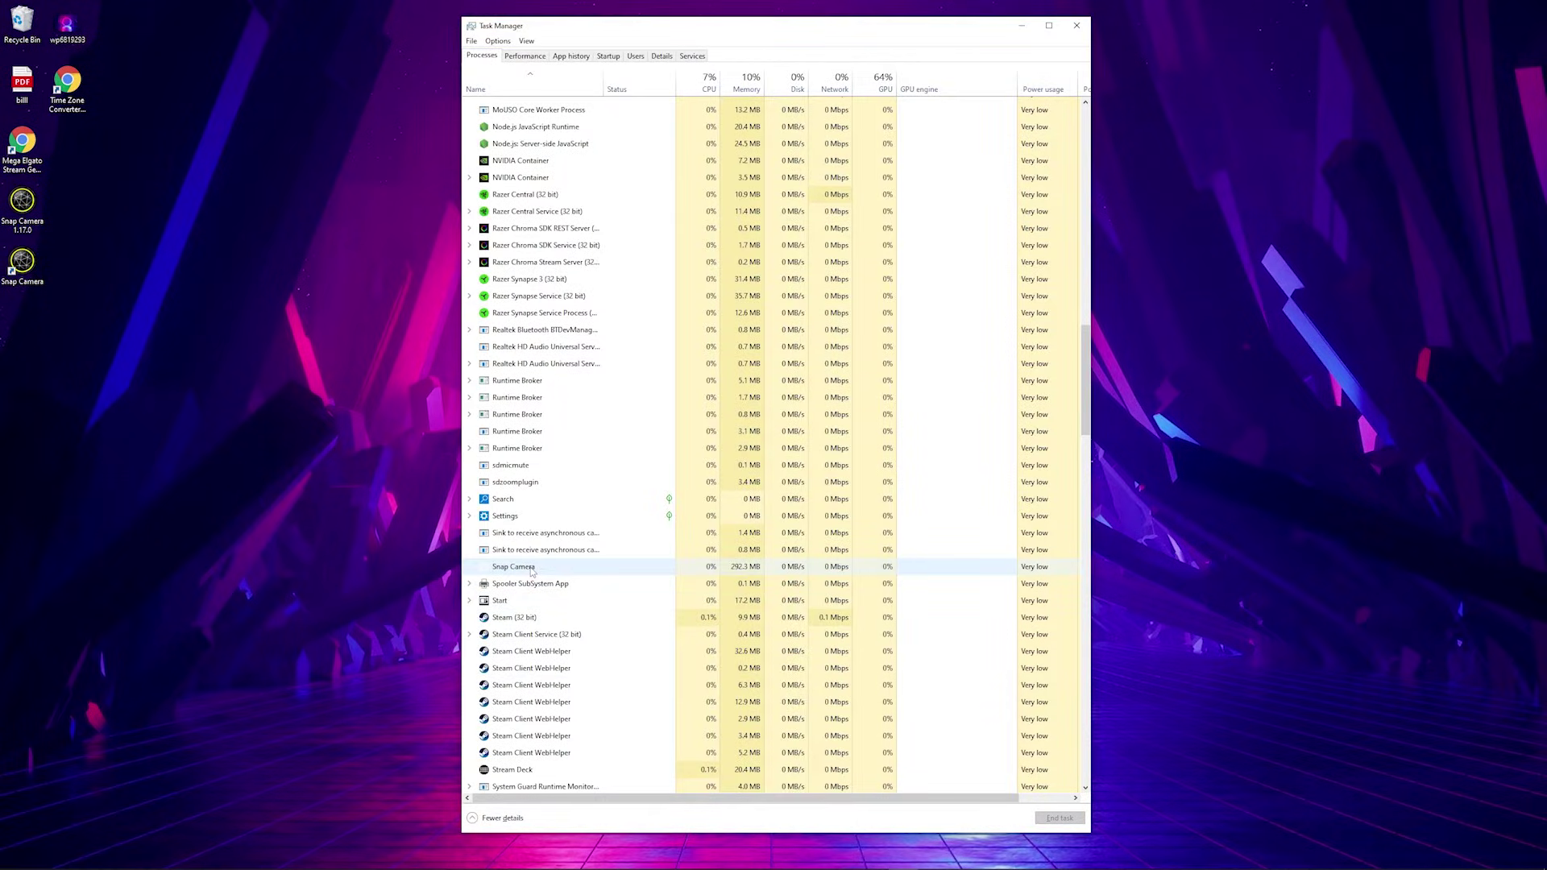
left_click(532, 569)
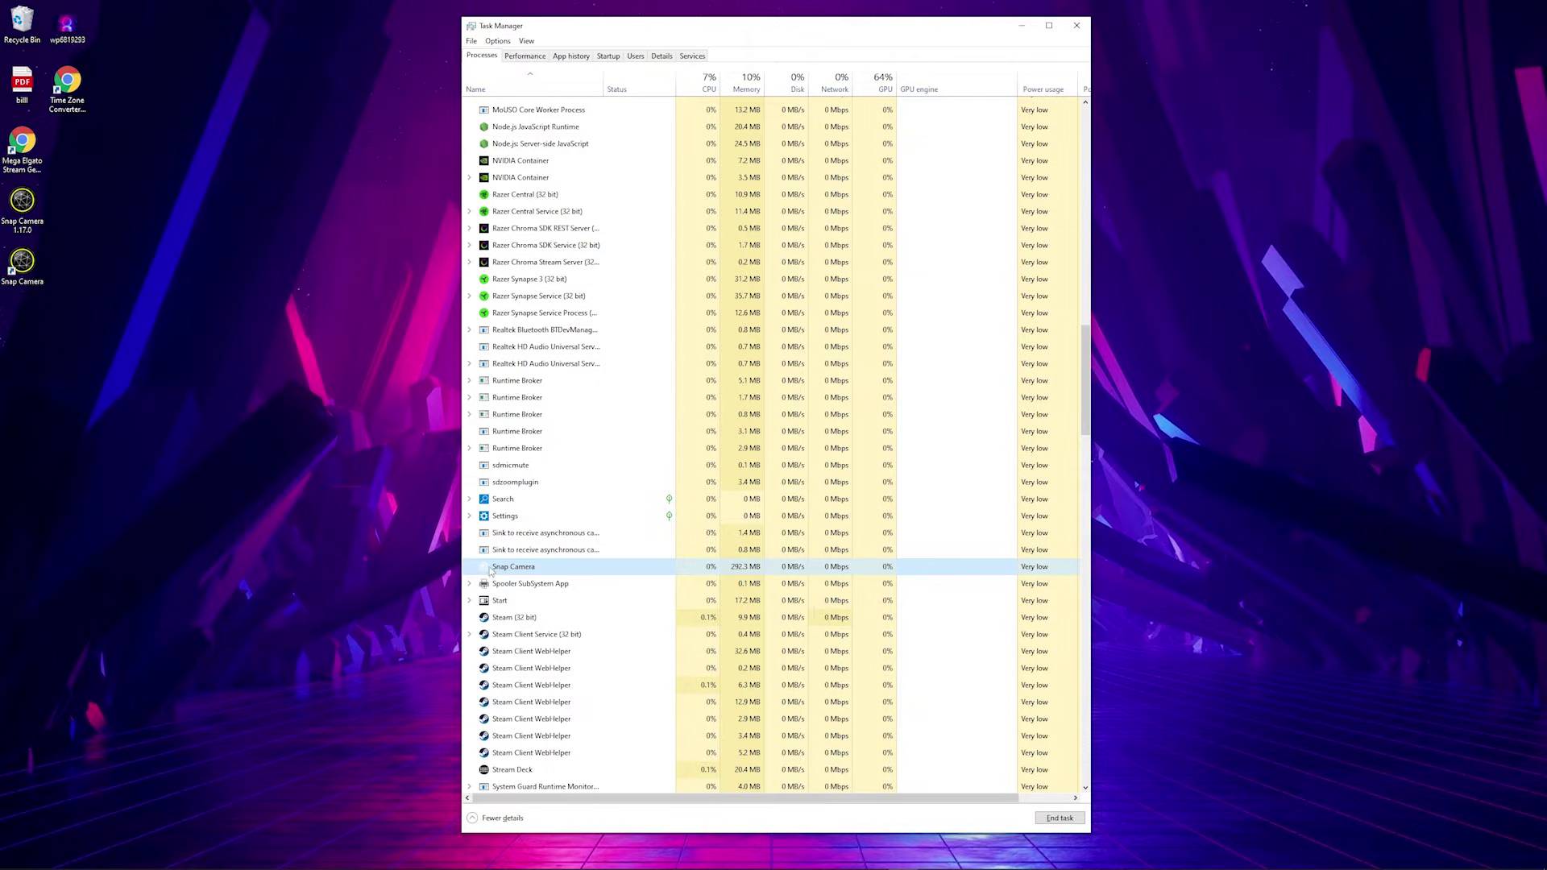
left_click(1060, 816)
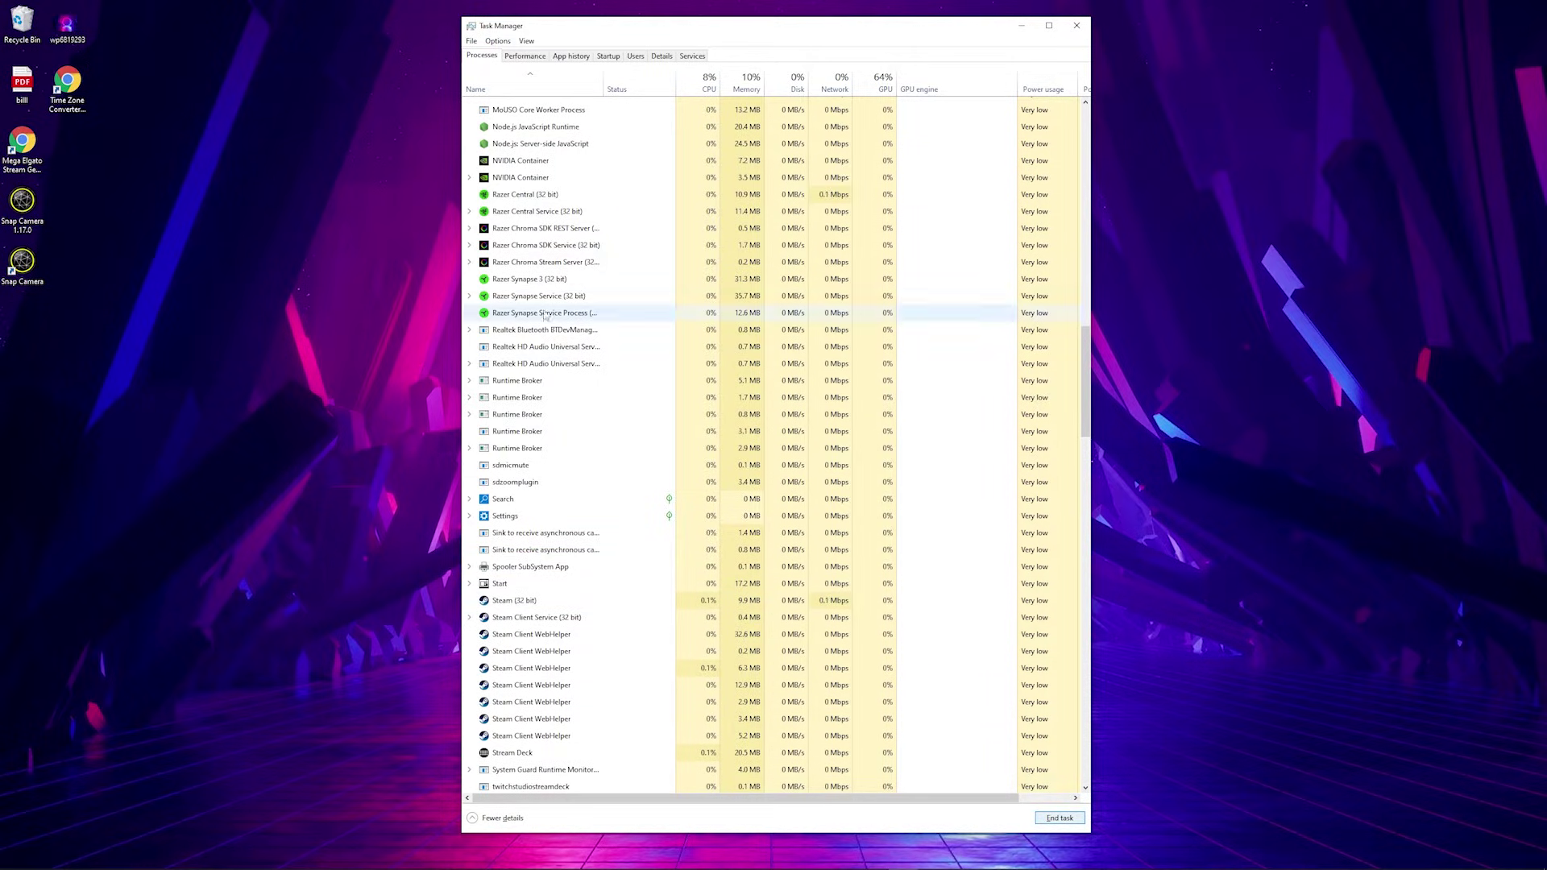
left_click(1076, 25)
Restart Snap Camera and choose Cam Link 4K as the camera in its settings
double_click(22, 262)
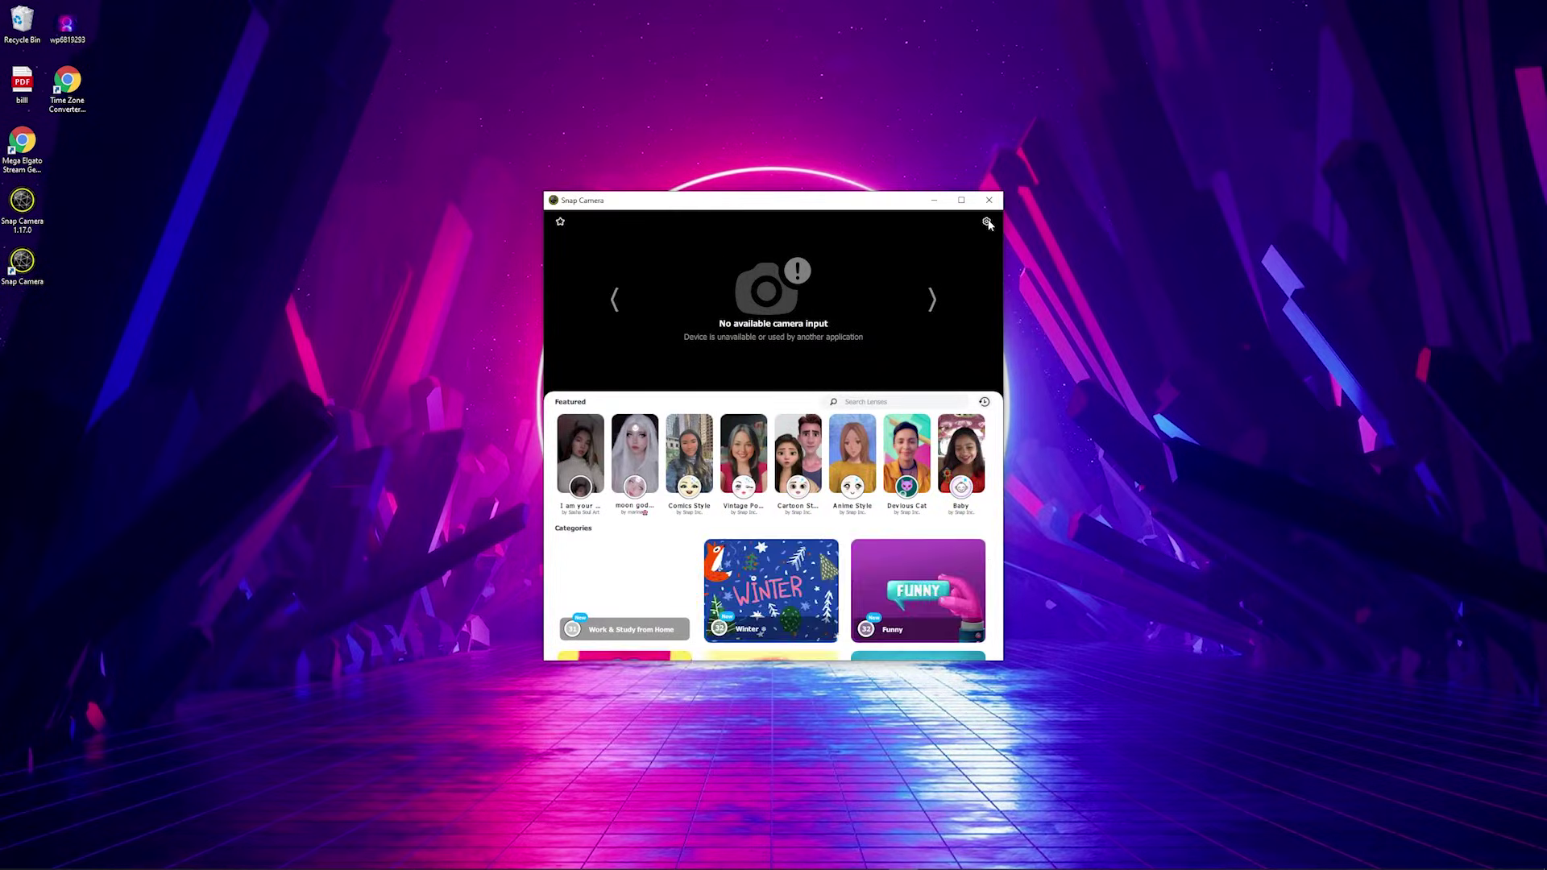
left_click(986, 224)
left_click(713, 288)
left_click(723, 327)
Try to choose a camera resolution in the Snap Camera settings
left_click(787, 333)
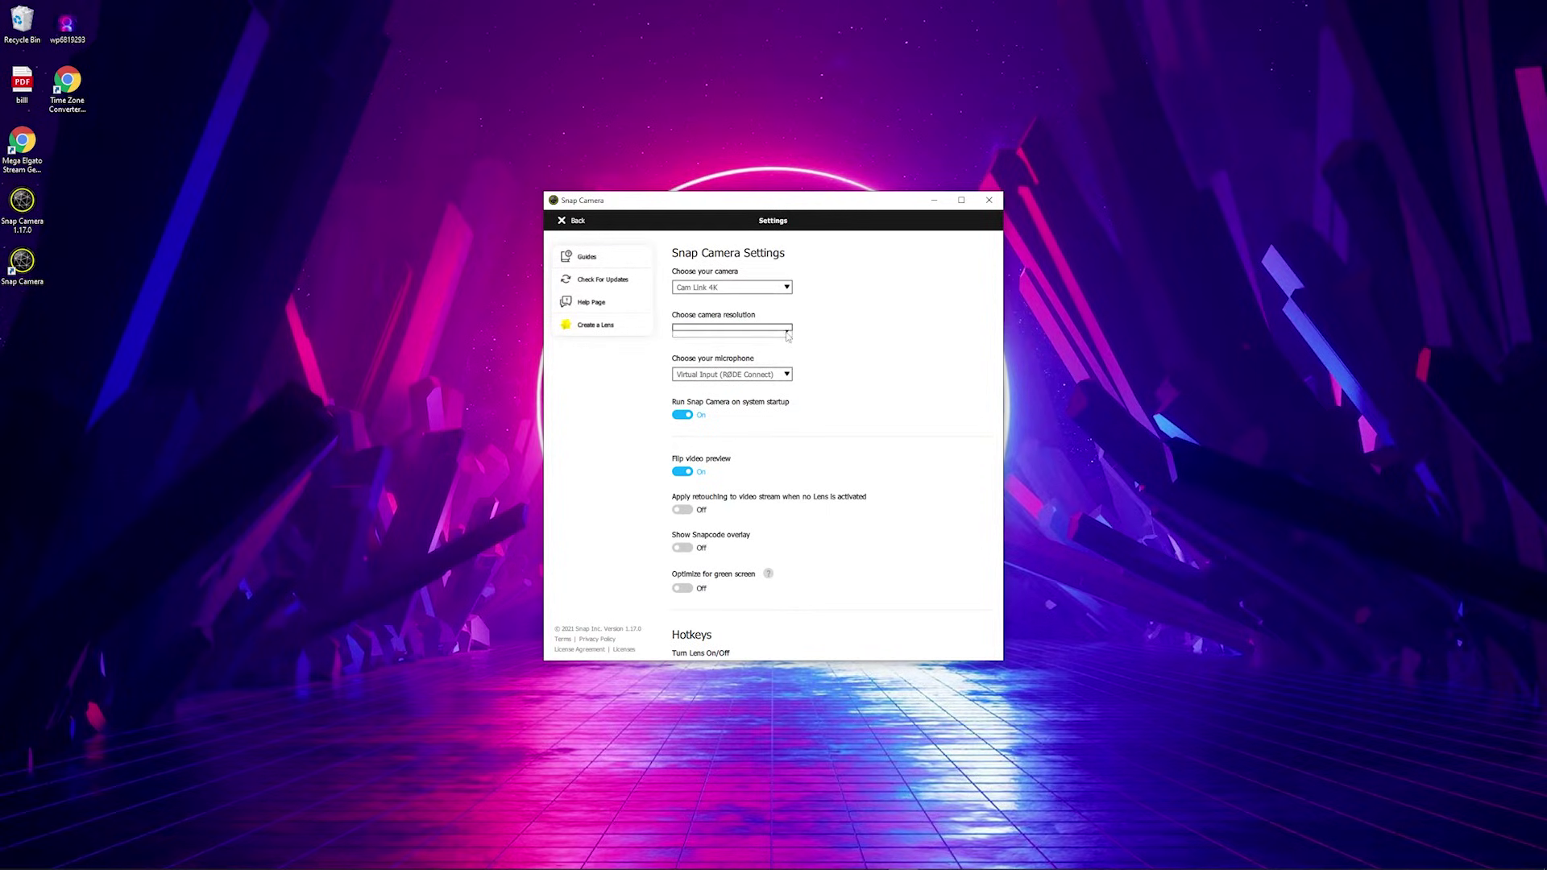
left_click(839, 335)
left_click(783, 336)
left_click(748, 339)
left_click(747, 338)
left_click(747, 338)
Set the microphone to Chat Mic (TC-Helicon GoXLR), turn off running on system startup, and leave the settings
left_click(745, 375)
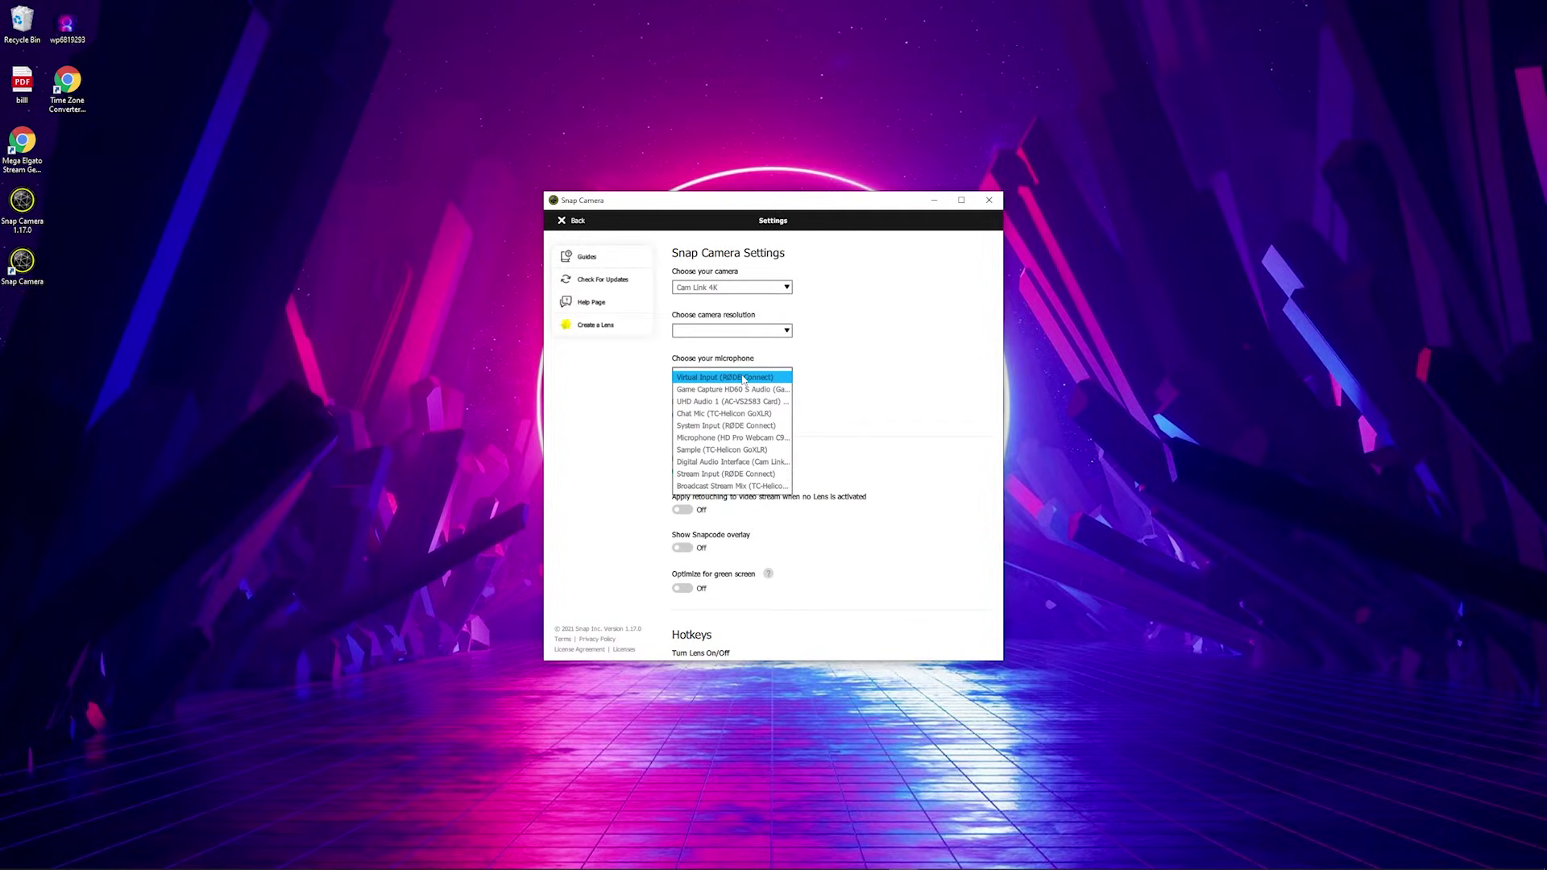
left_click(749, 413)
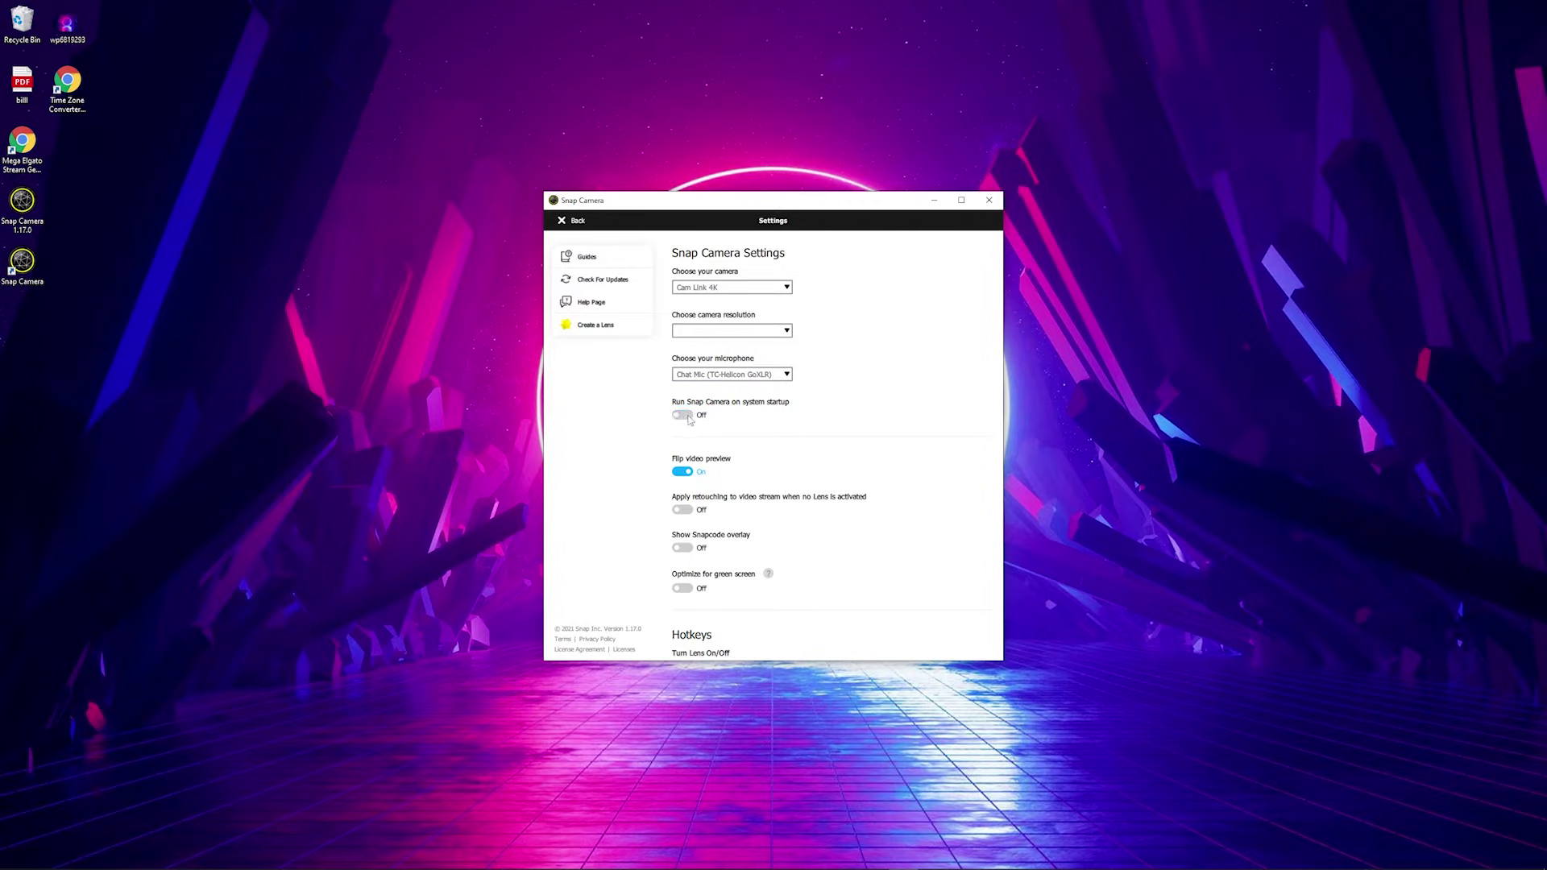
left_click(570, 220)
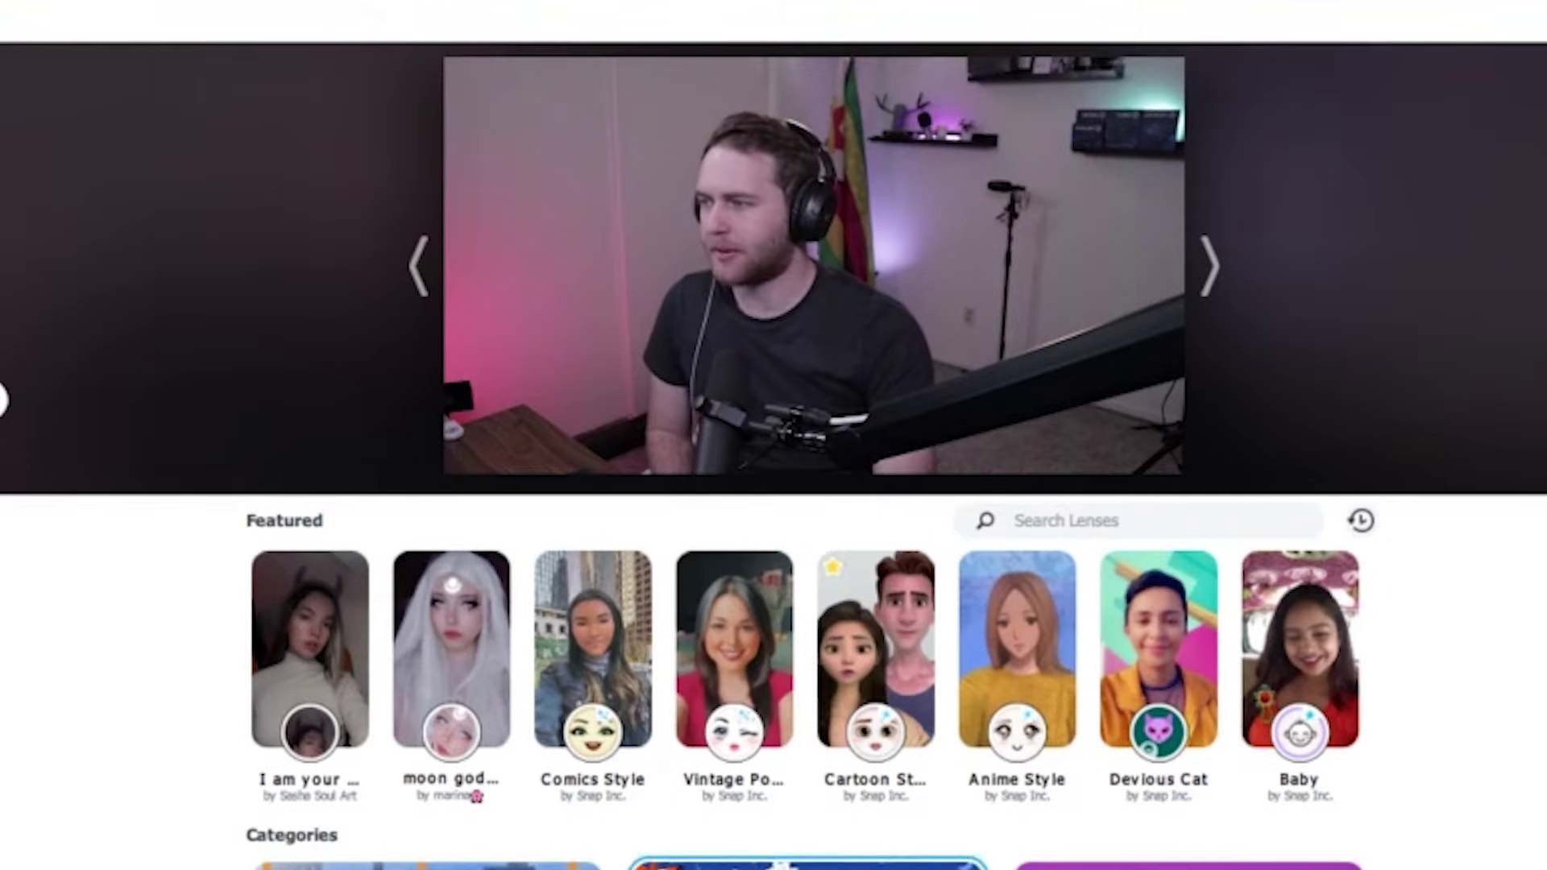
Check Snap Camera's resource and power usage in Task Manager
key("ctrl+shift+Escape")
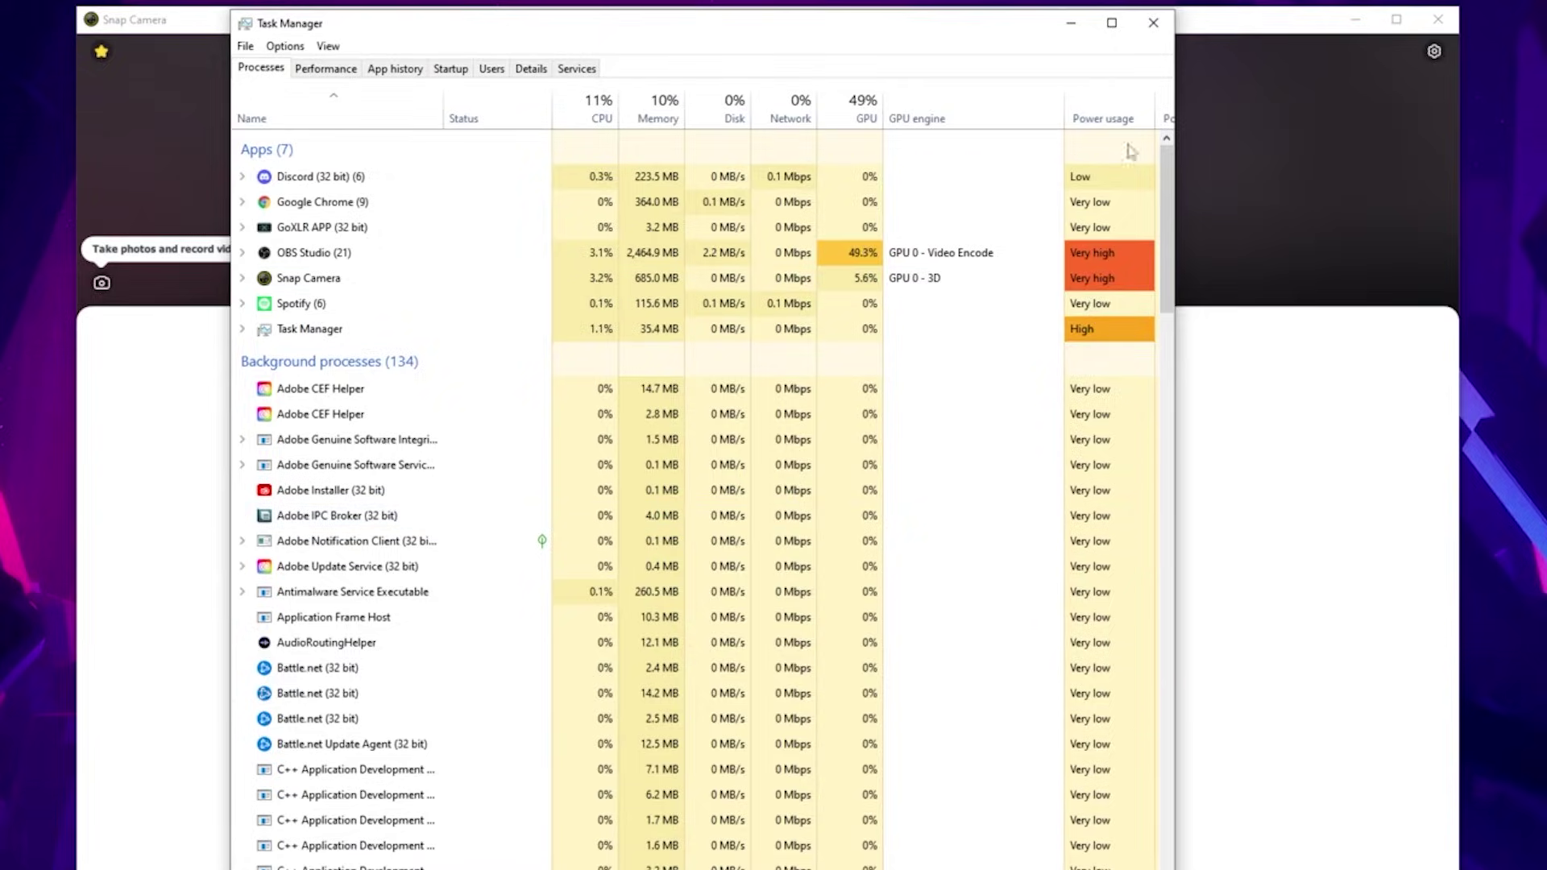
left_click(1152, 23)
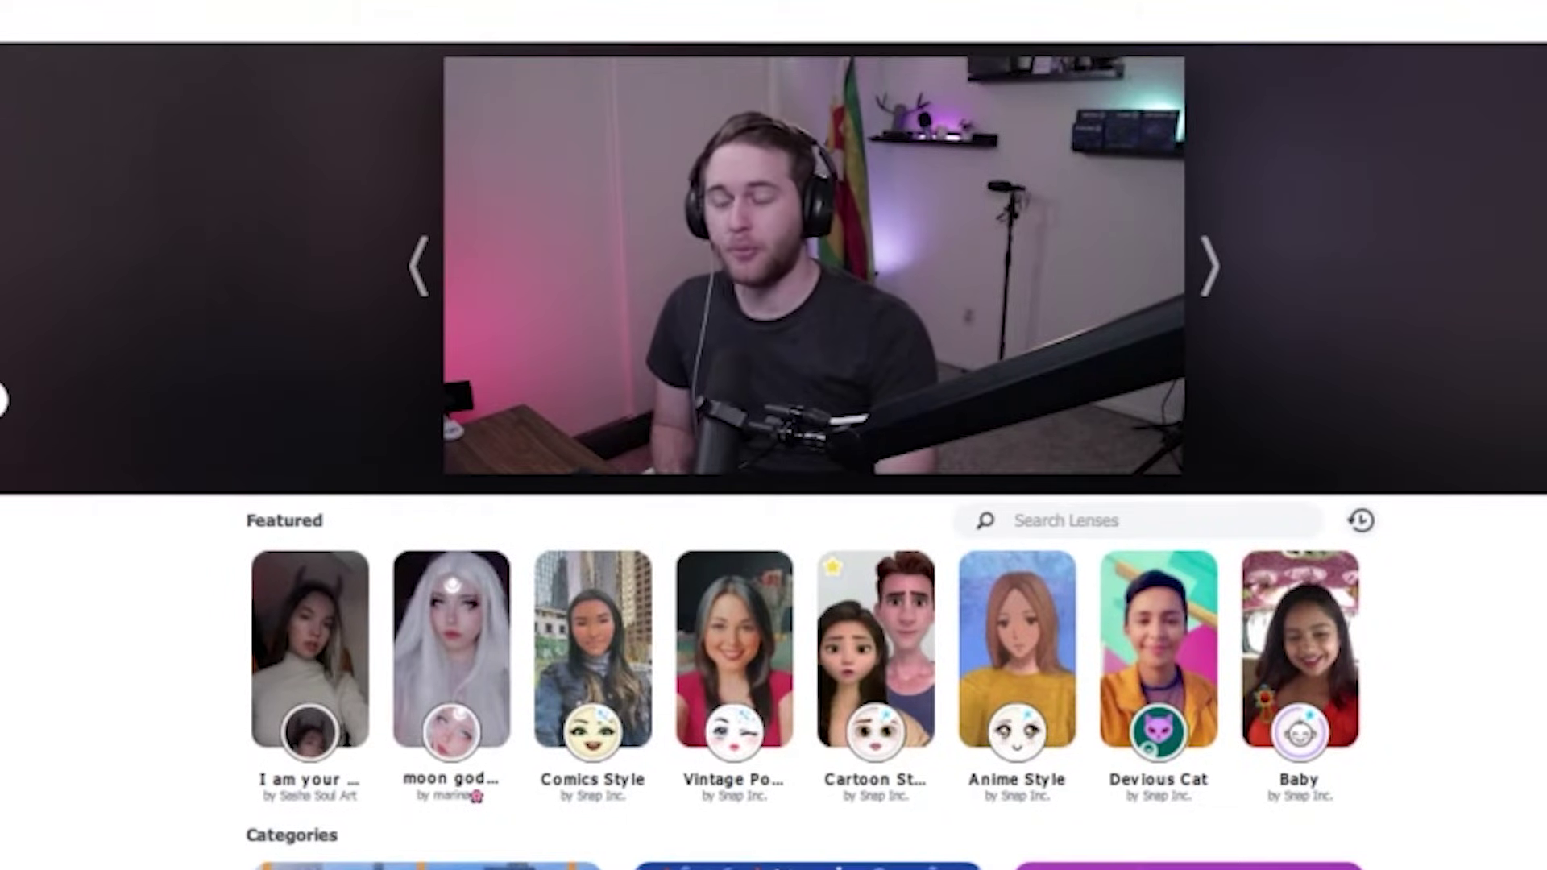
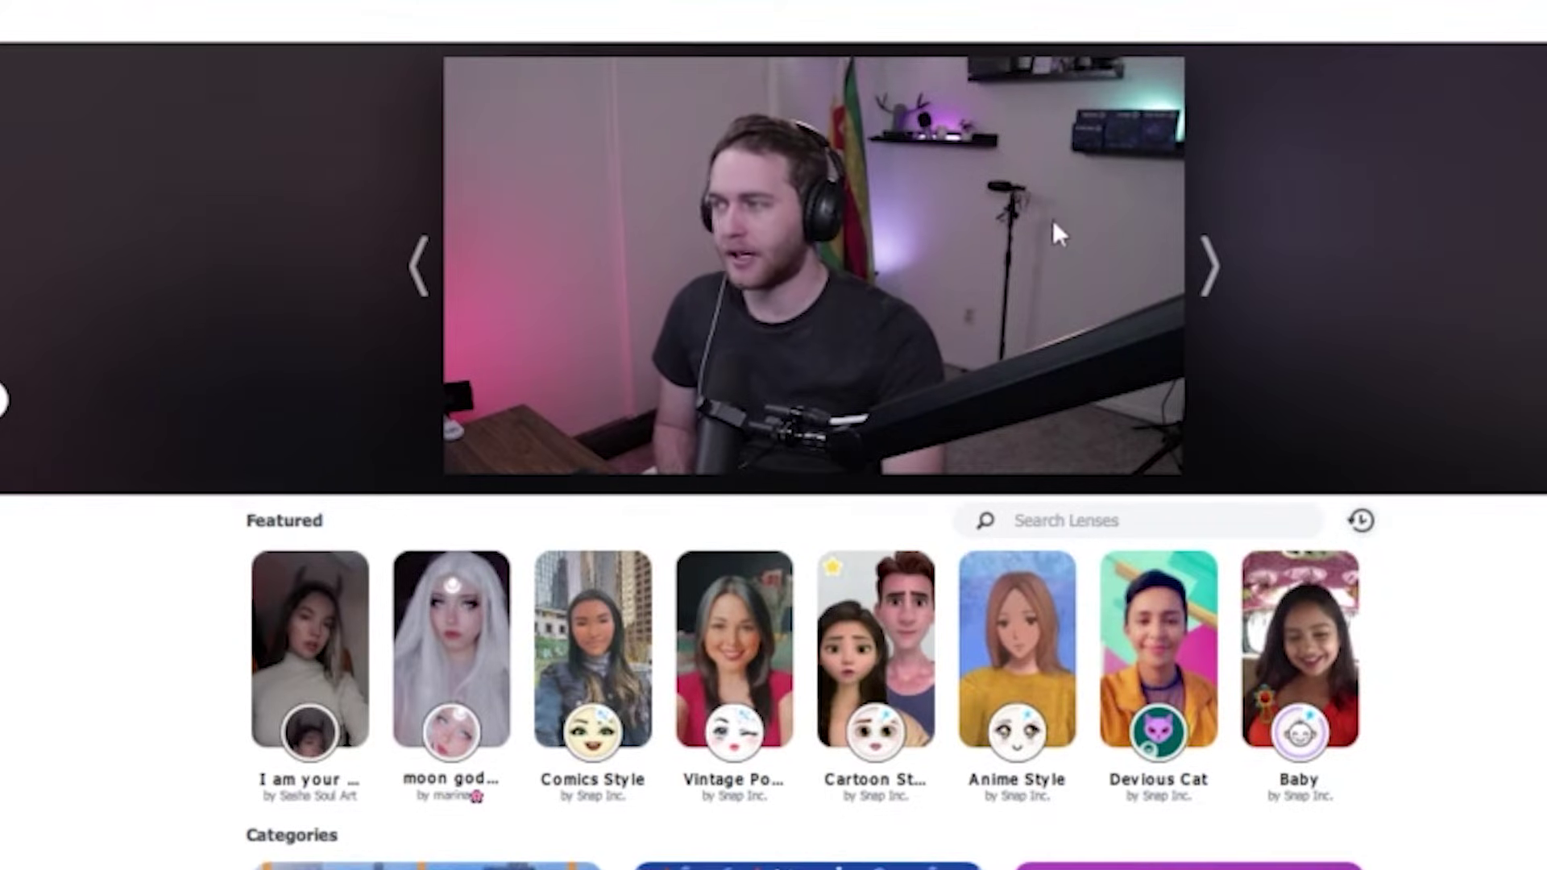
Preview the featured Vintage, Baby, Devious Cat, Cartoon and Anime Style lenses on the camera feed
left_click(719, 637)
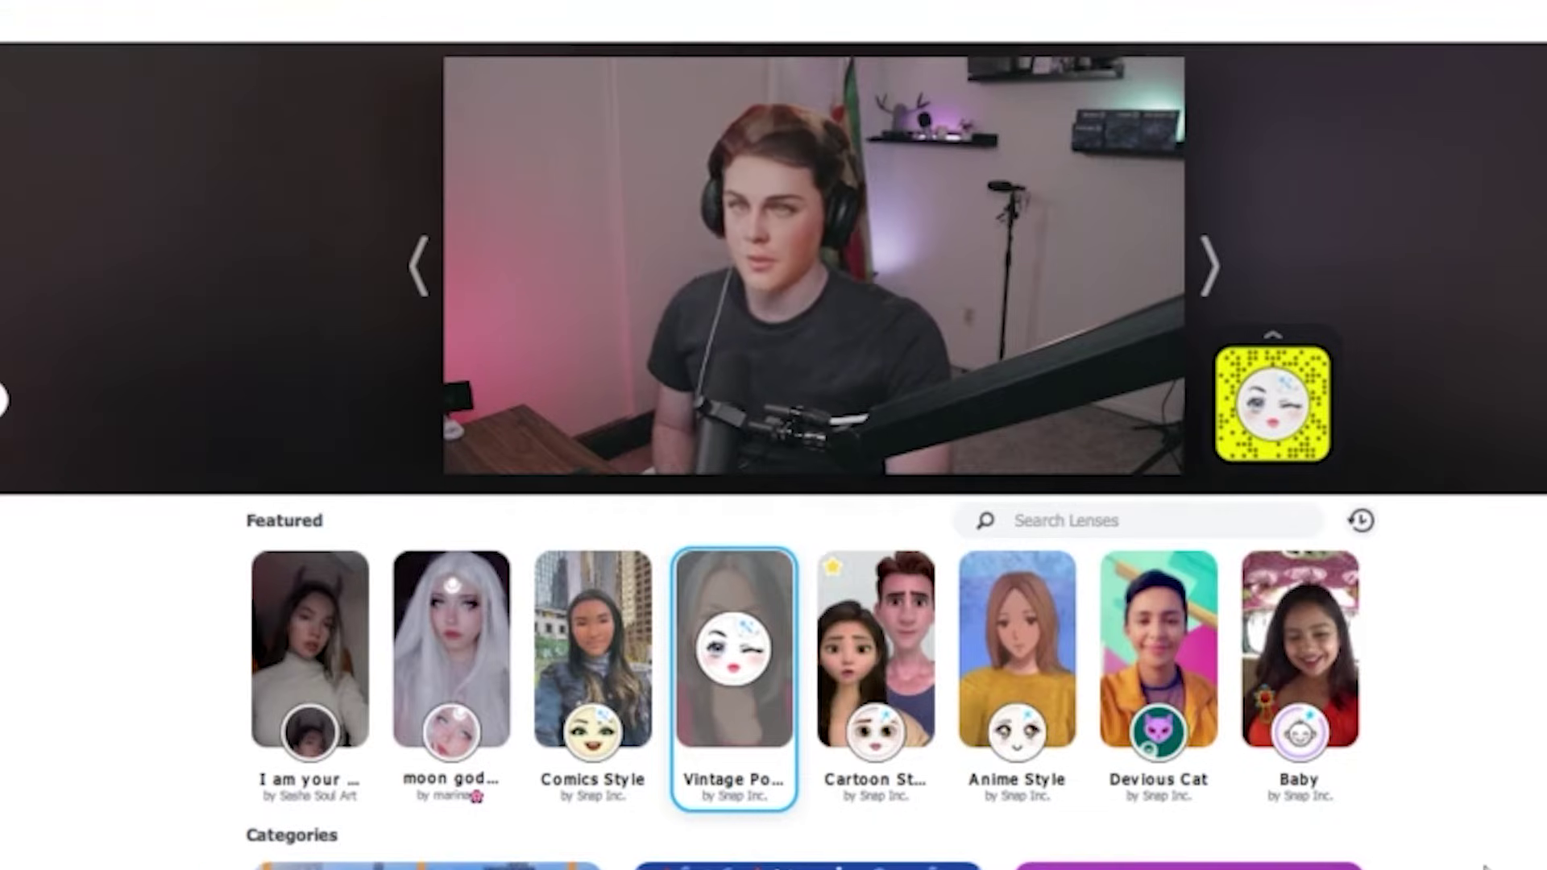
left_click(1300, 648)
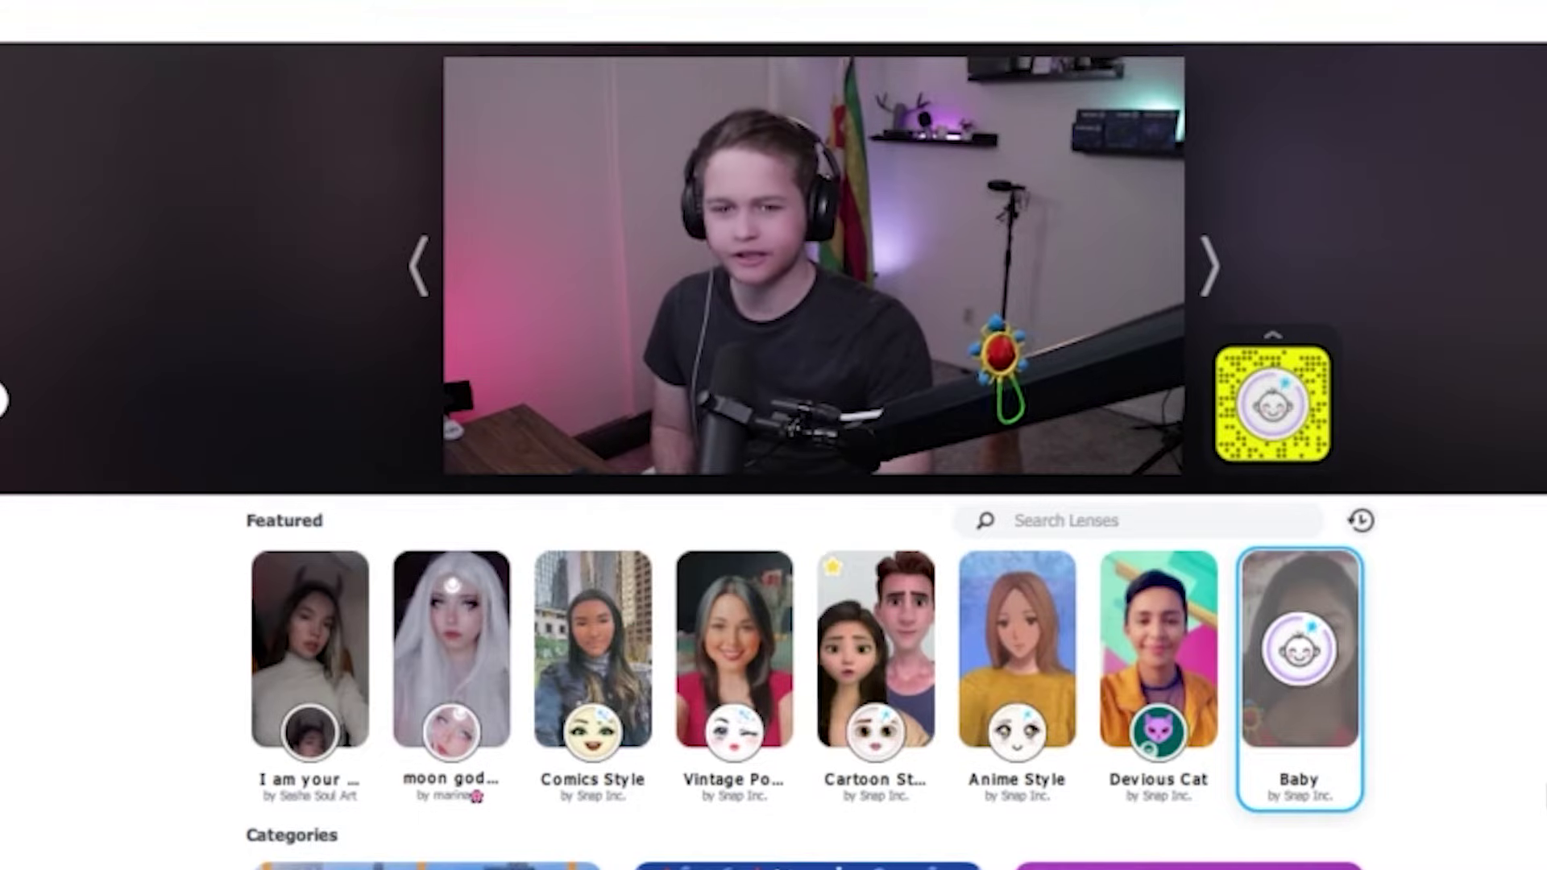
mouse_move(1188, 652)
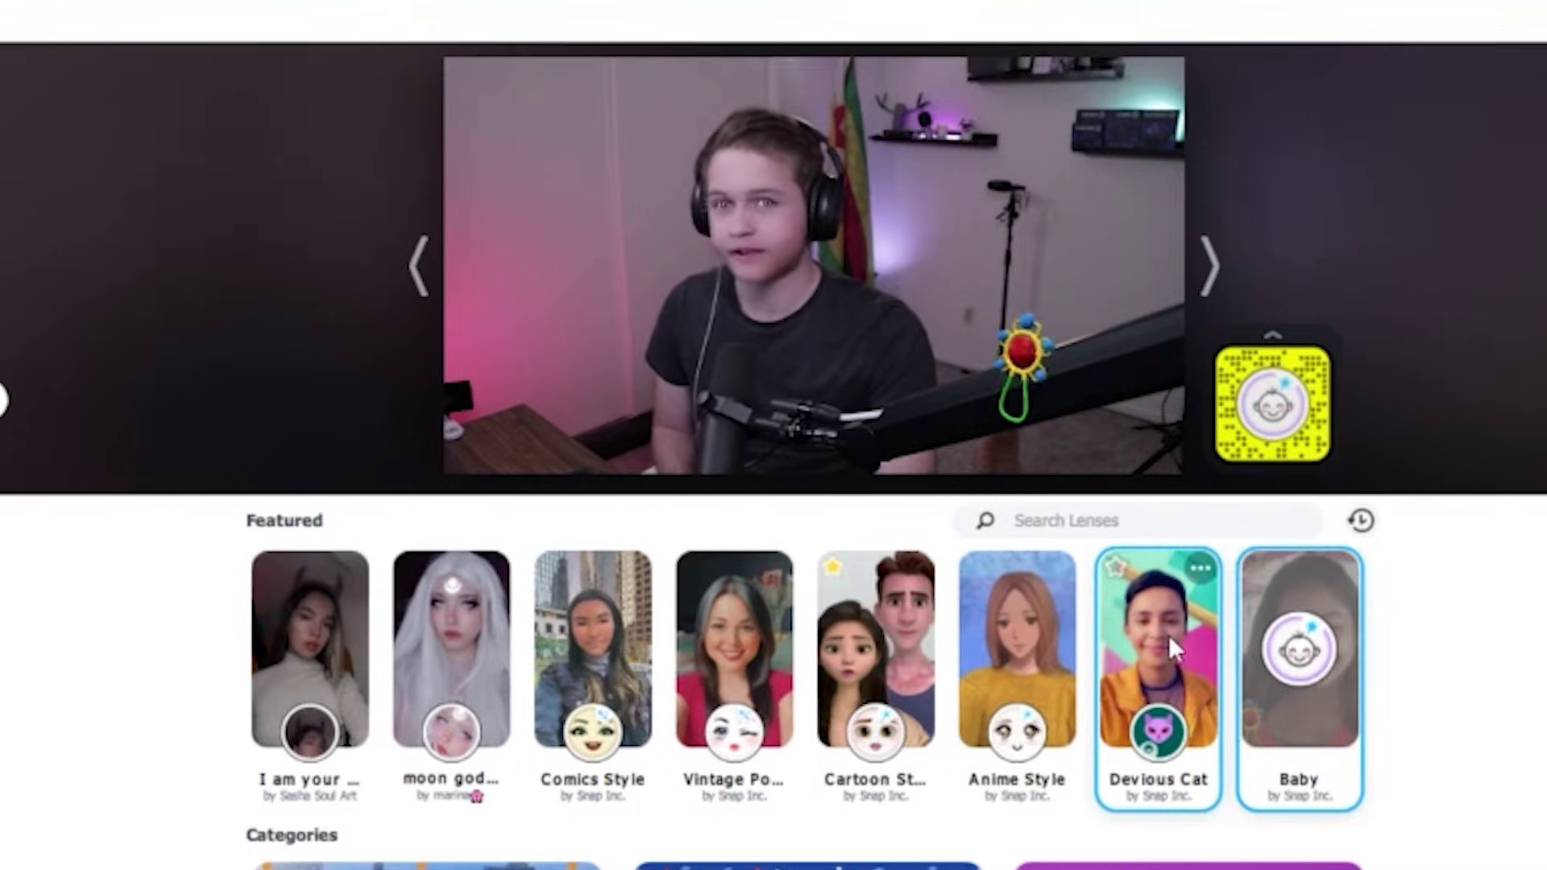
left_click(1169, 635)
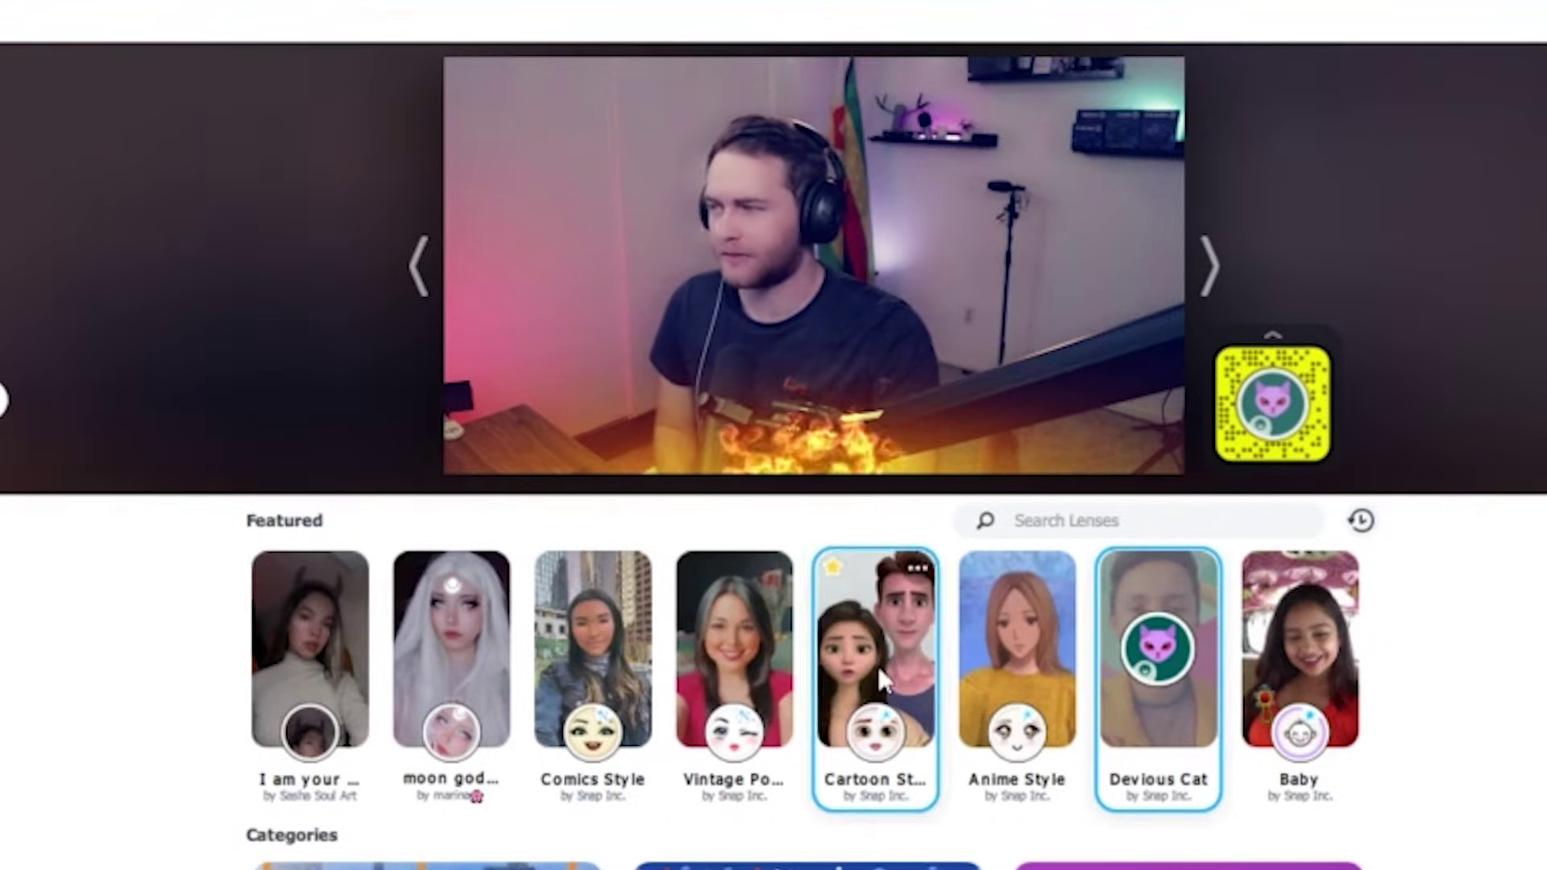
left_click(872, 622)
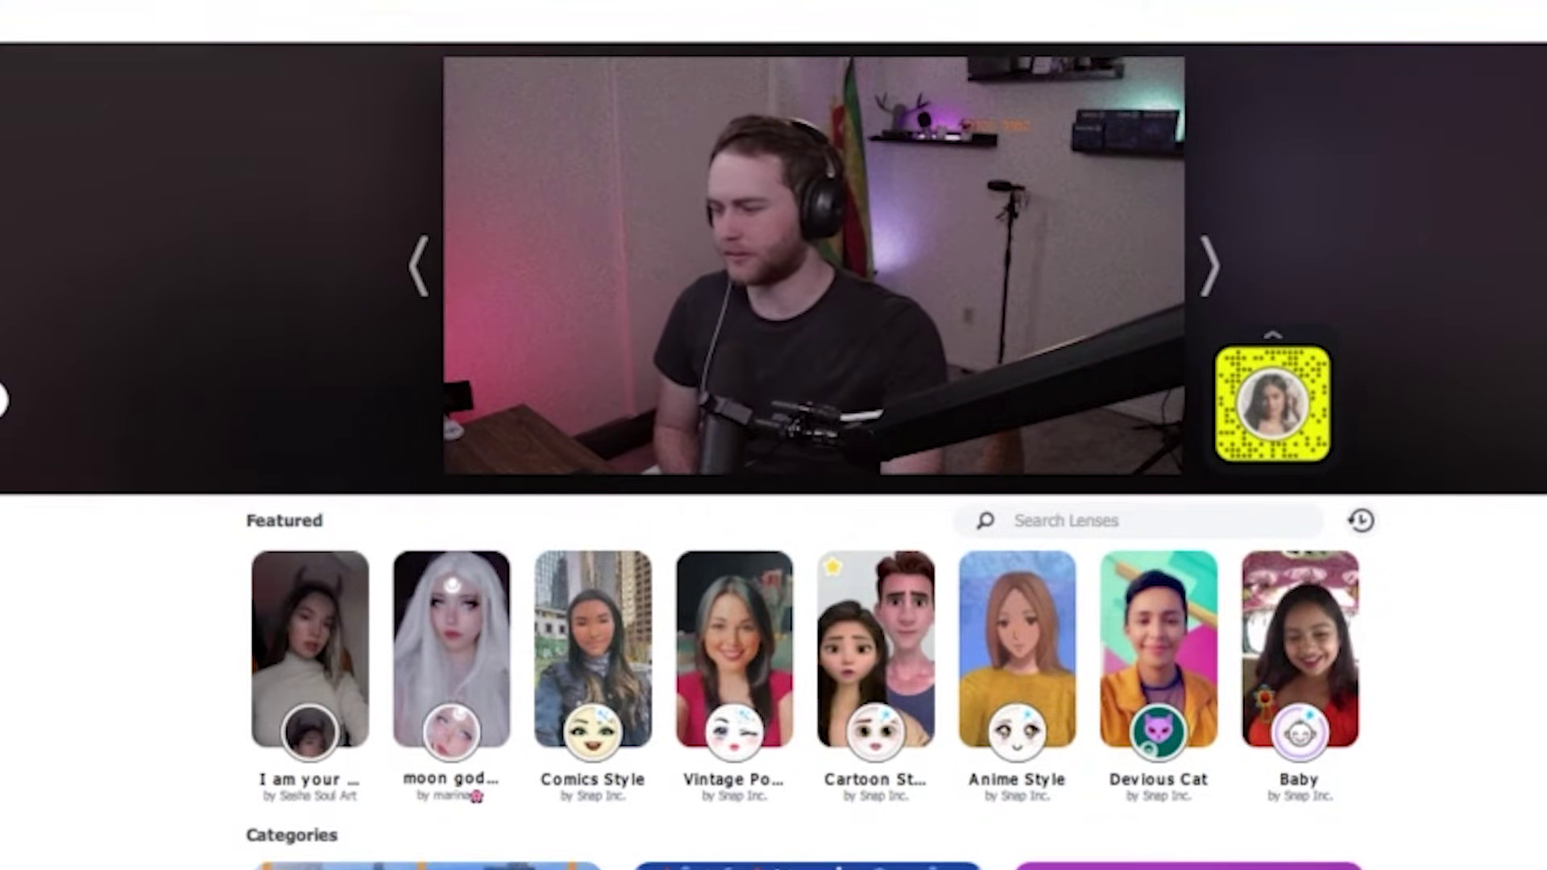
left_click(1010, 656)
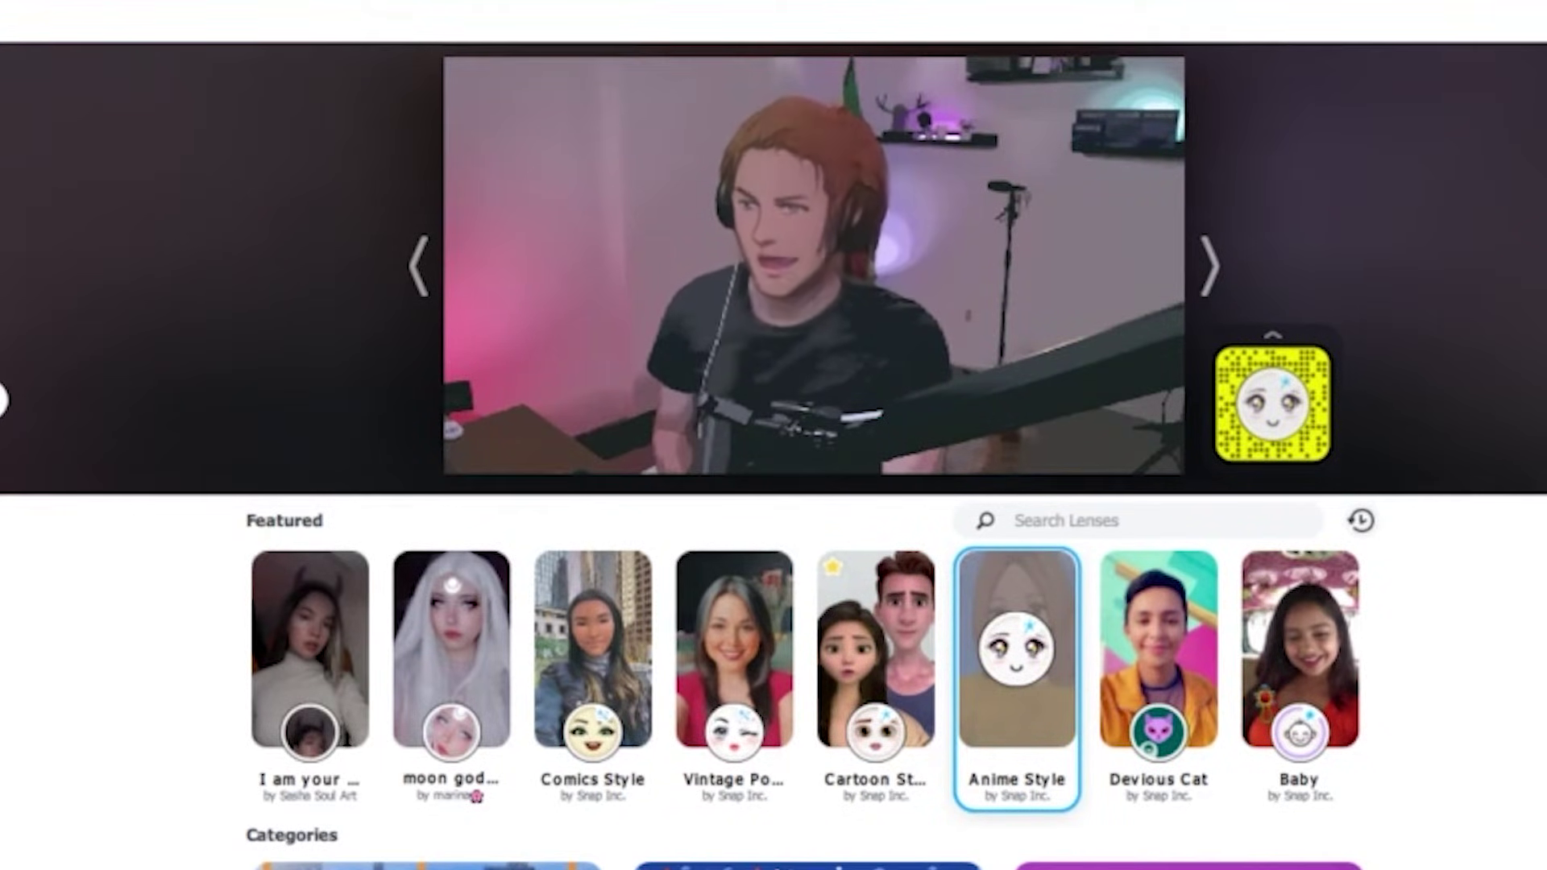
left_click(1017, 676)
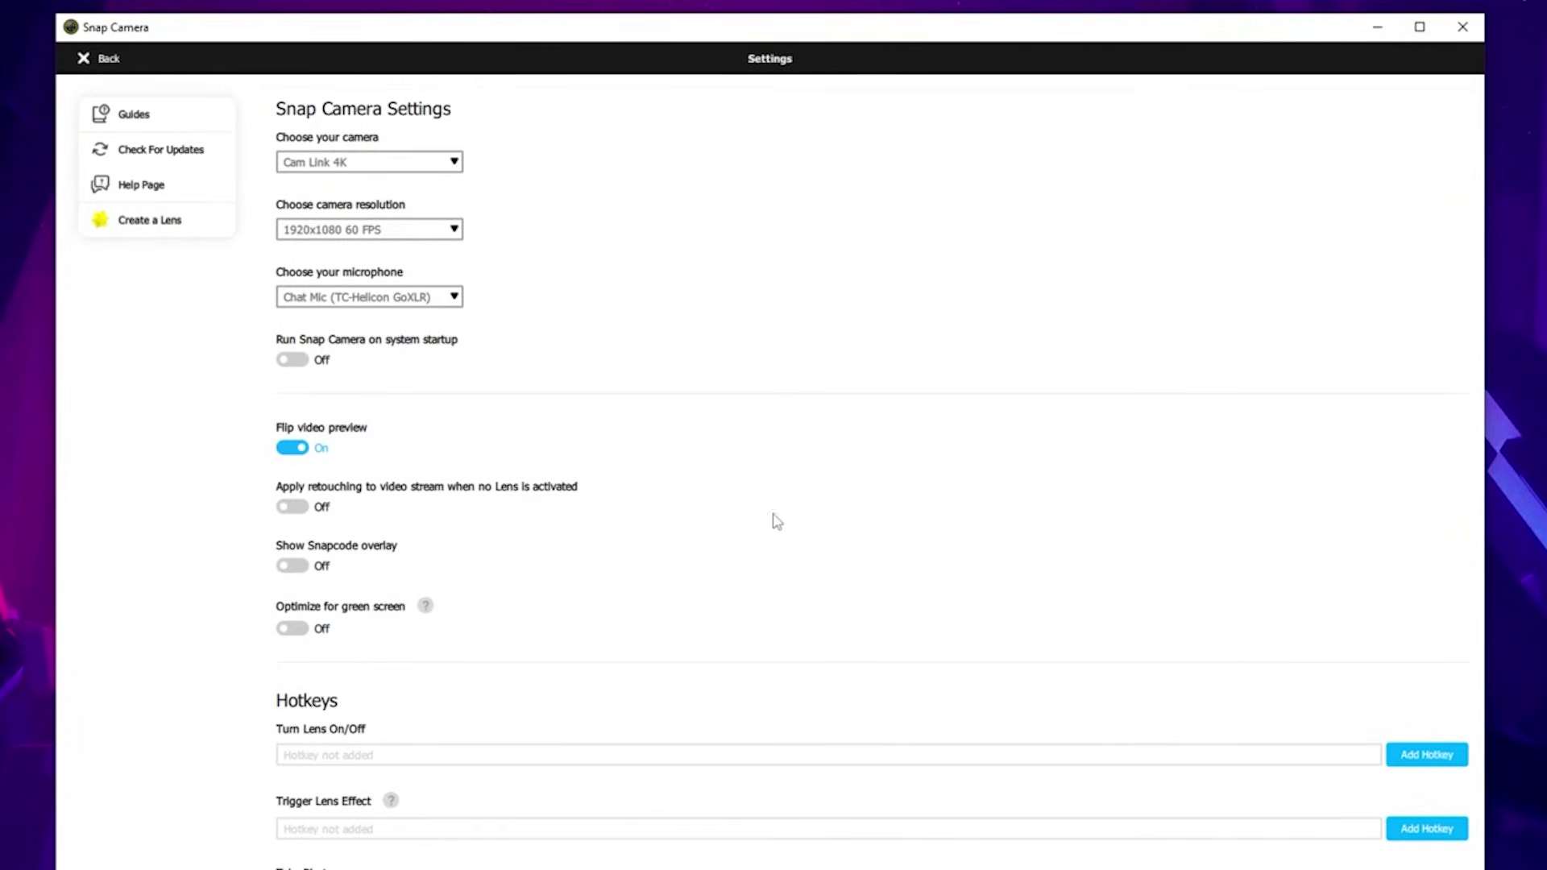
Assign Num and plus as the Turn Lens On/Off hotkey and save it
left_click(339, 757)
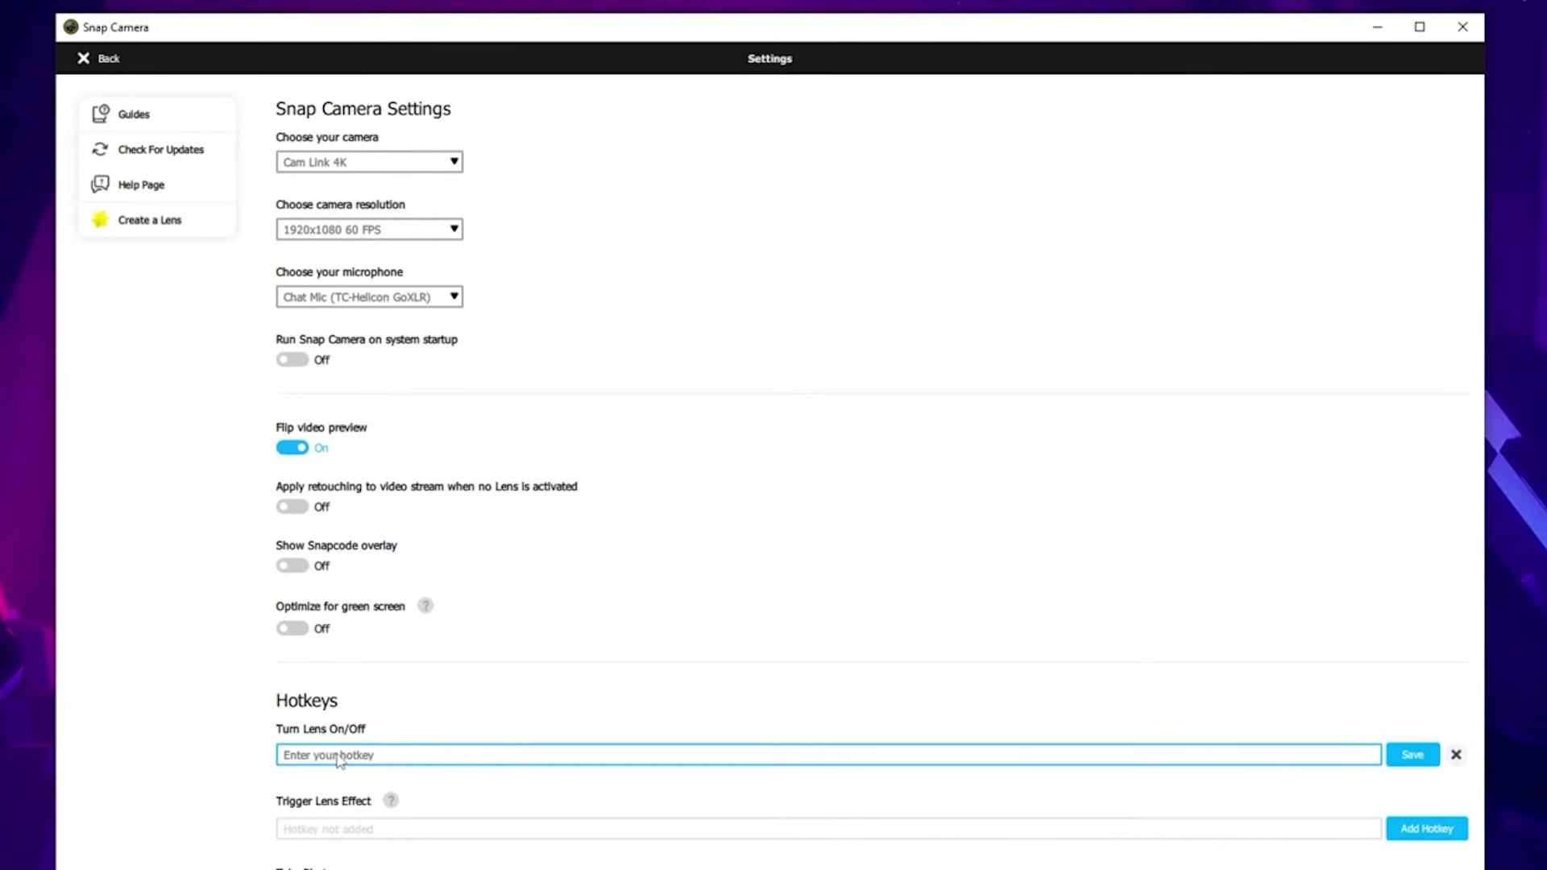
key("KP_Subtract")
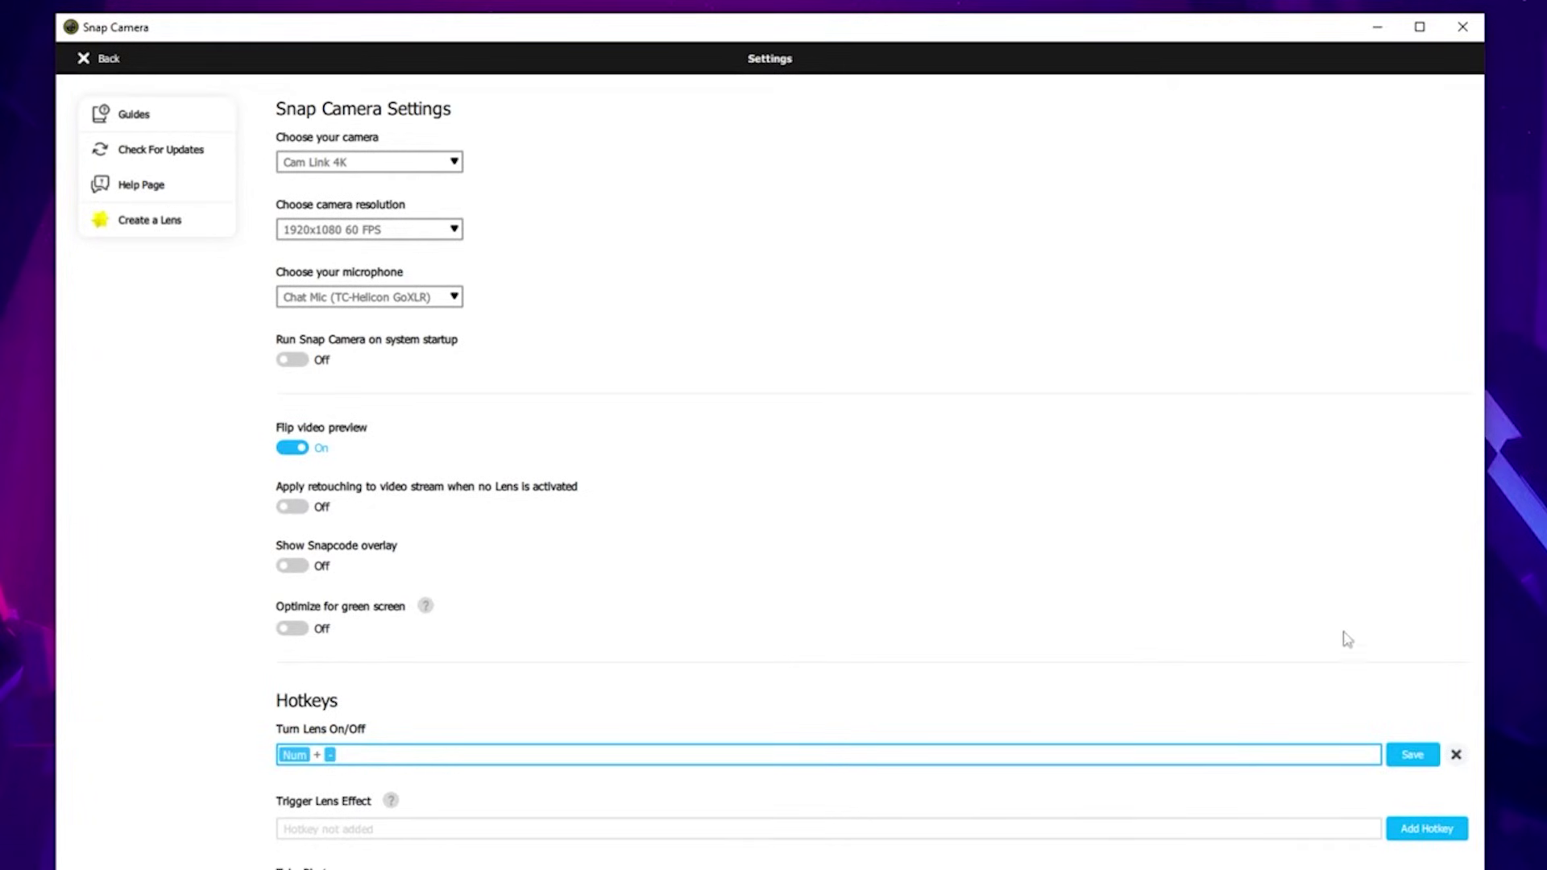
left_click(1455, 754)
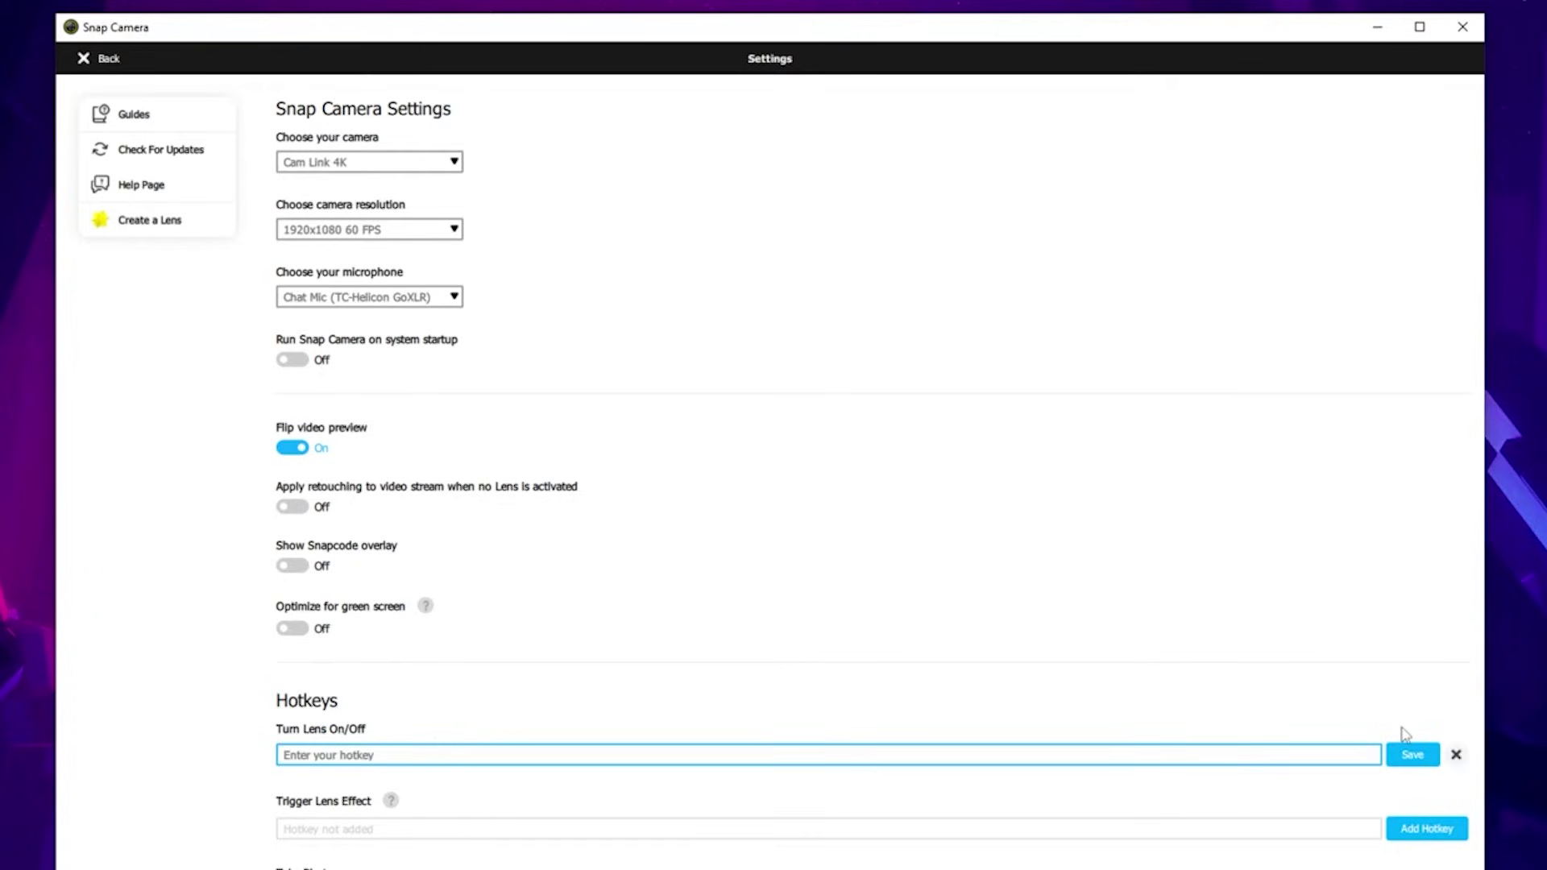
key("KP_Add")
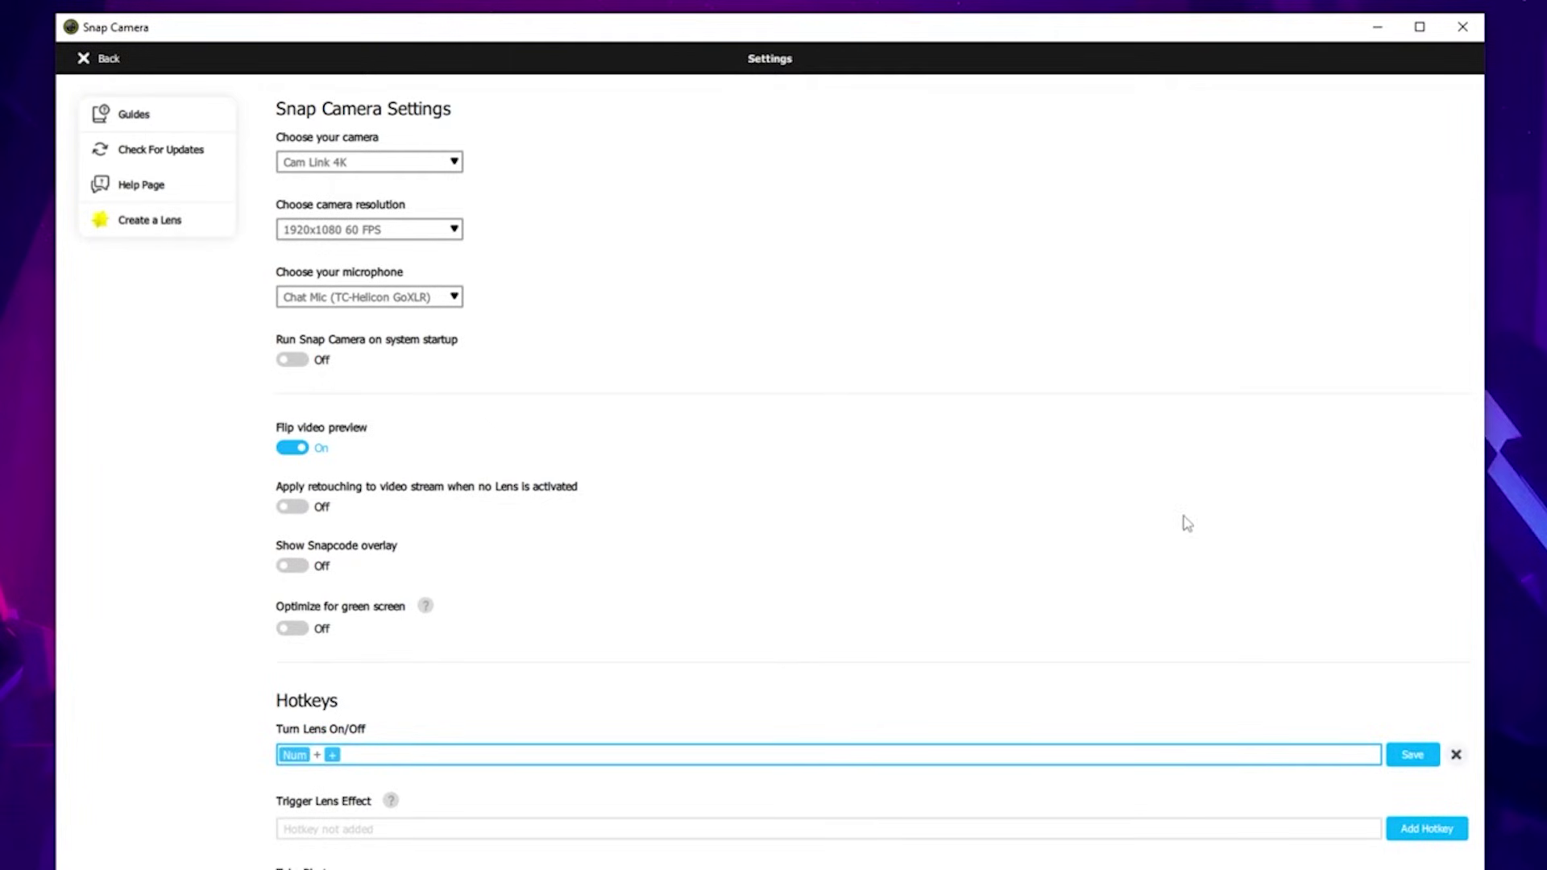
left_click(1412, 753)
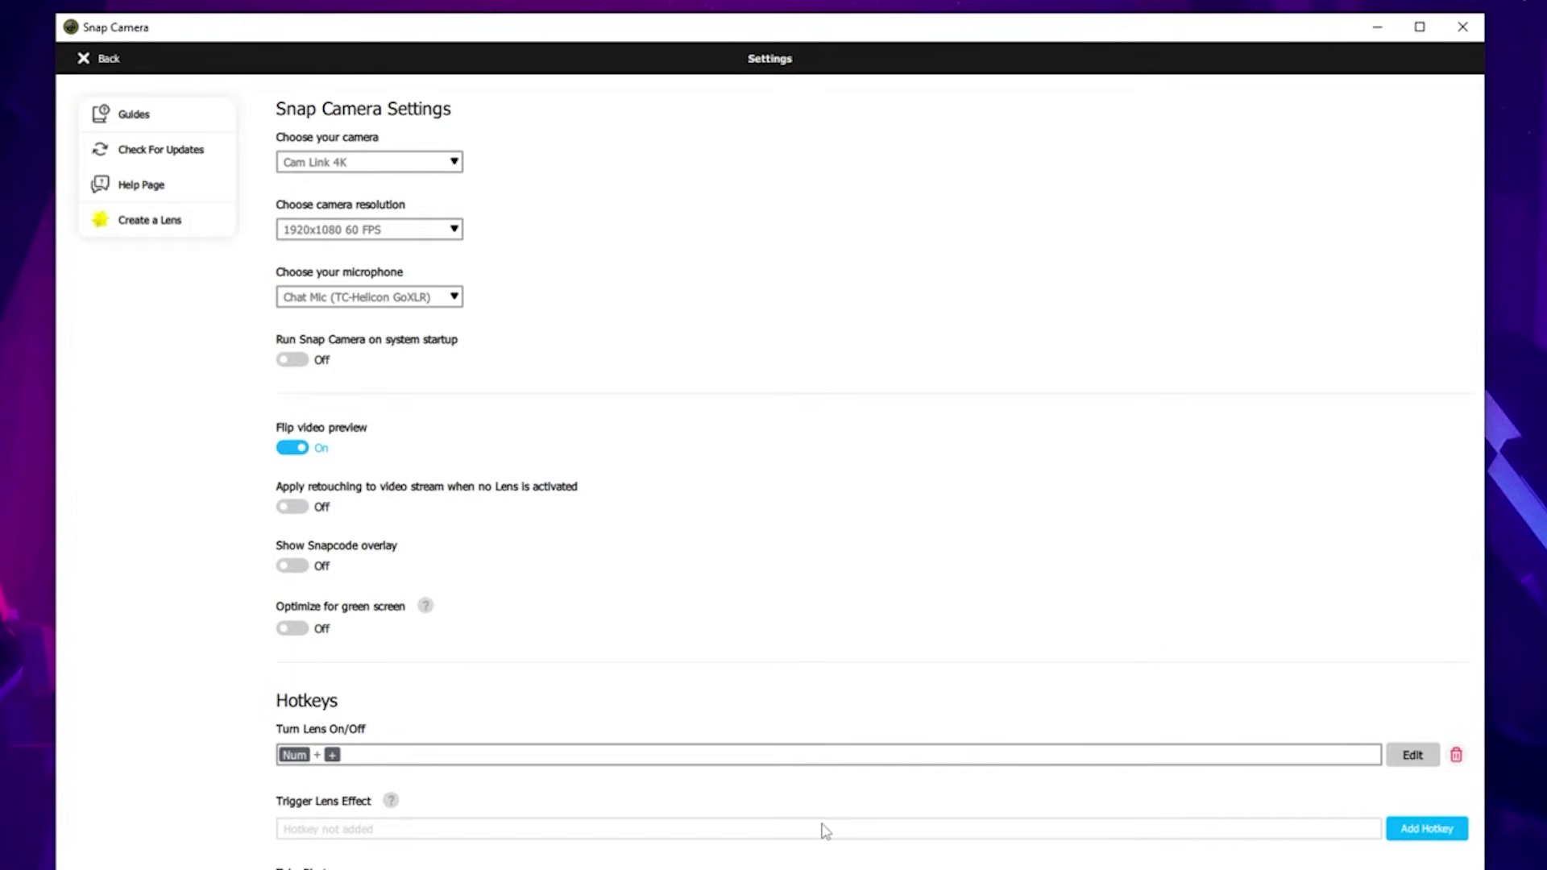
Assign Num and minus as the Trigger Lens Effect hotkey and save it
left_click(1426, 829)
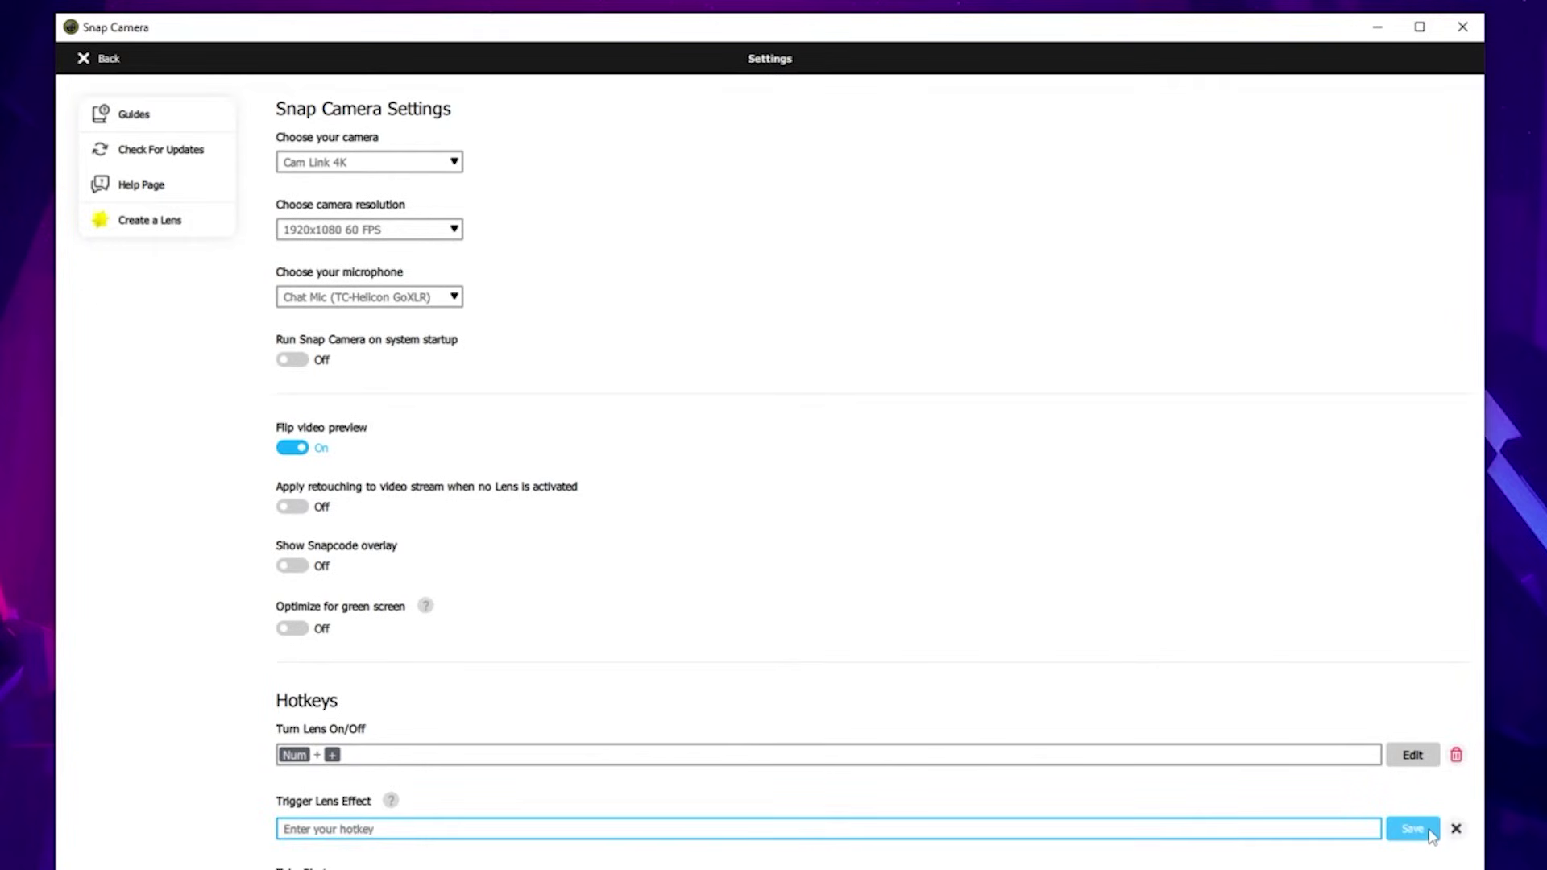
key("KP_Subtract")
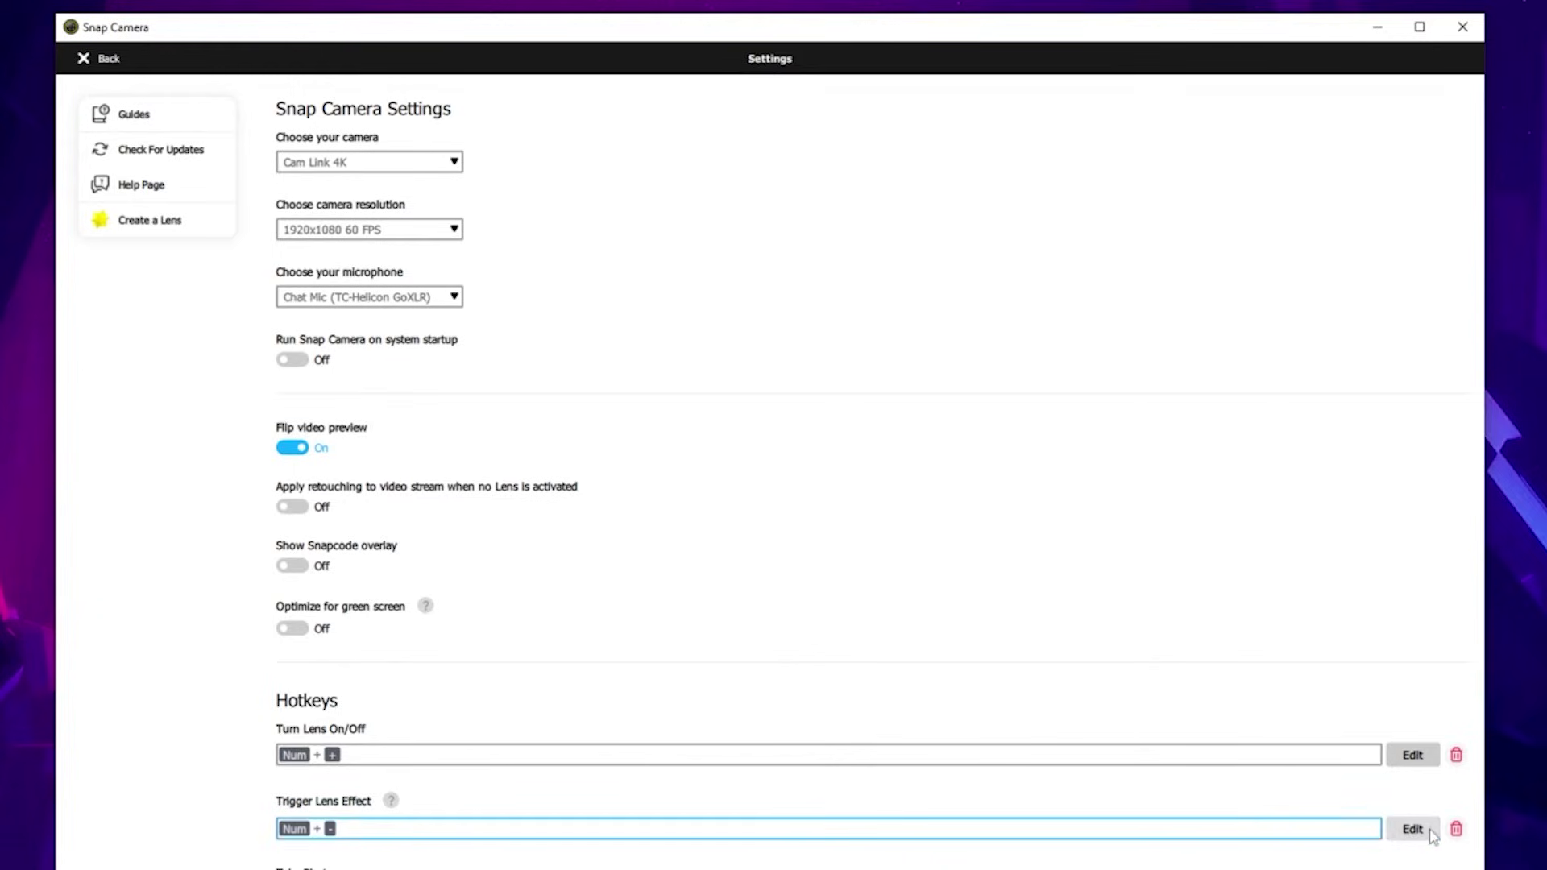
left_click(1432, 834)
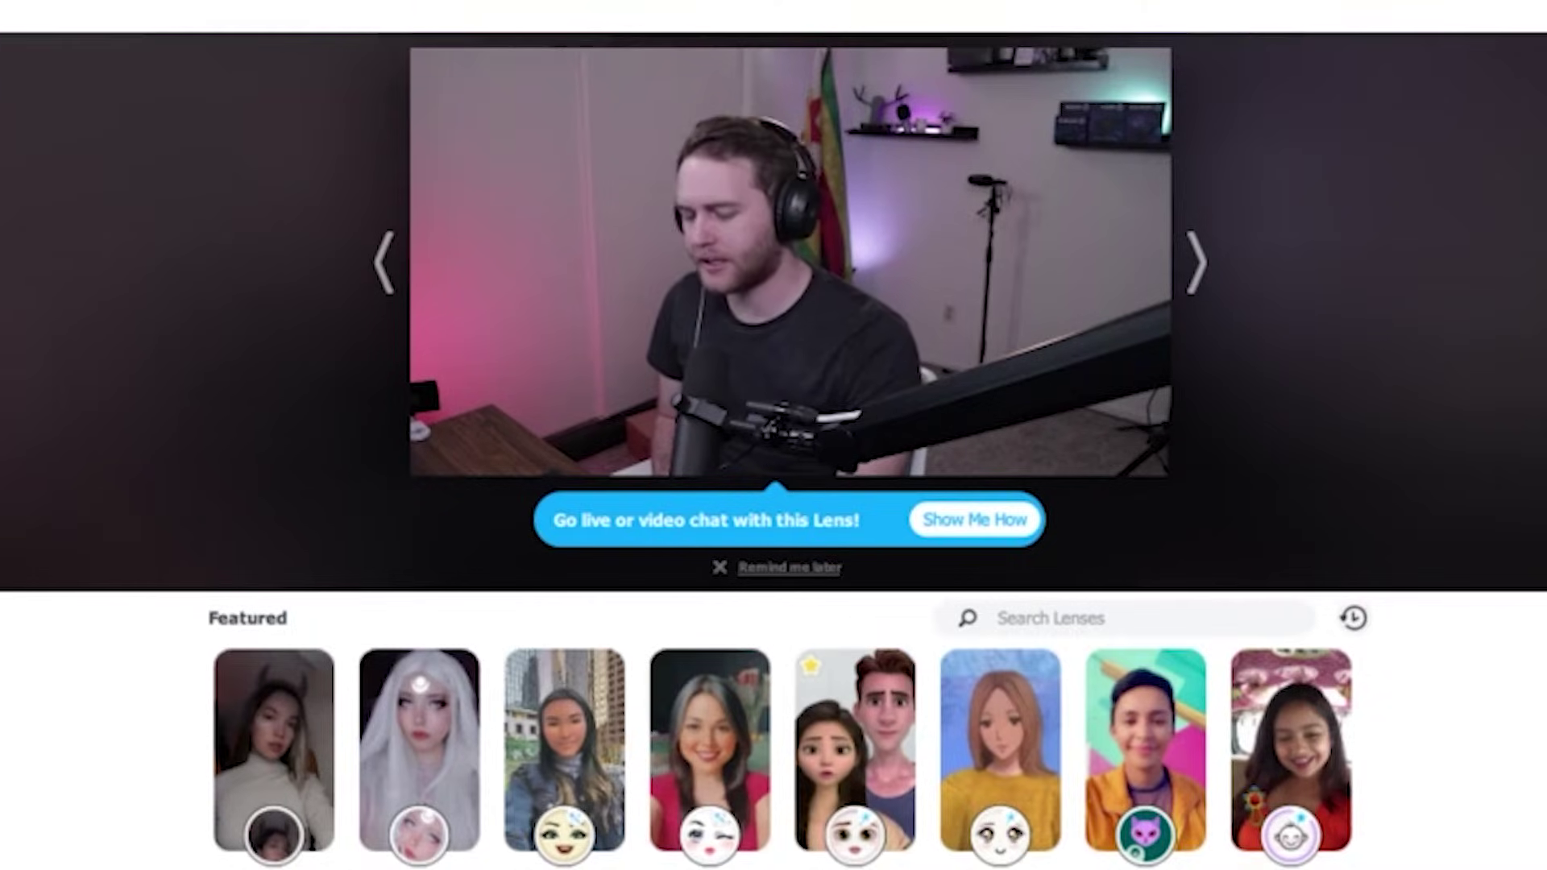
Test the lens on/off hotkey with the Cartoon Style lens and preview the Anime Style lens on the camera feed
key("KP_Add")
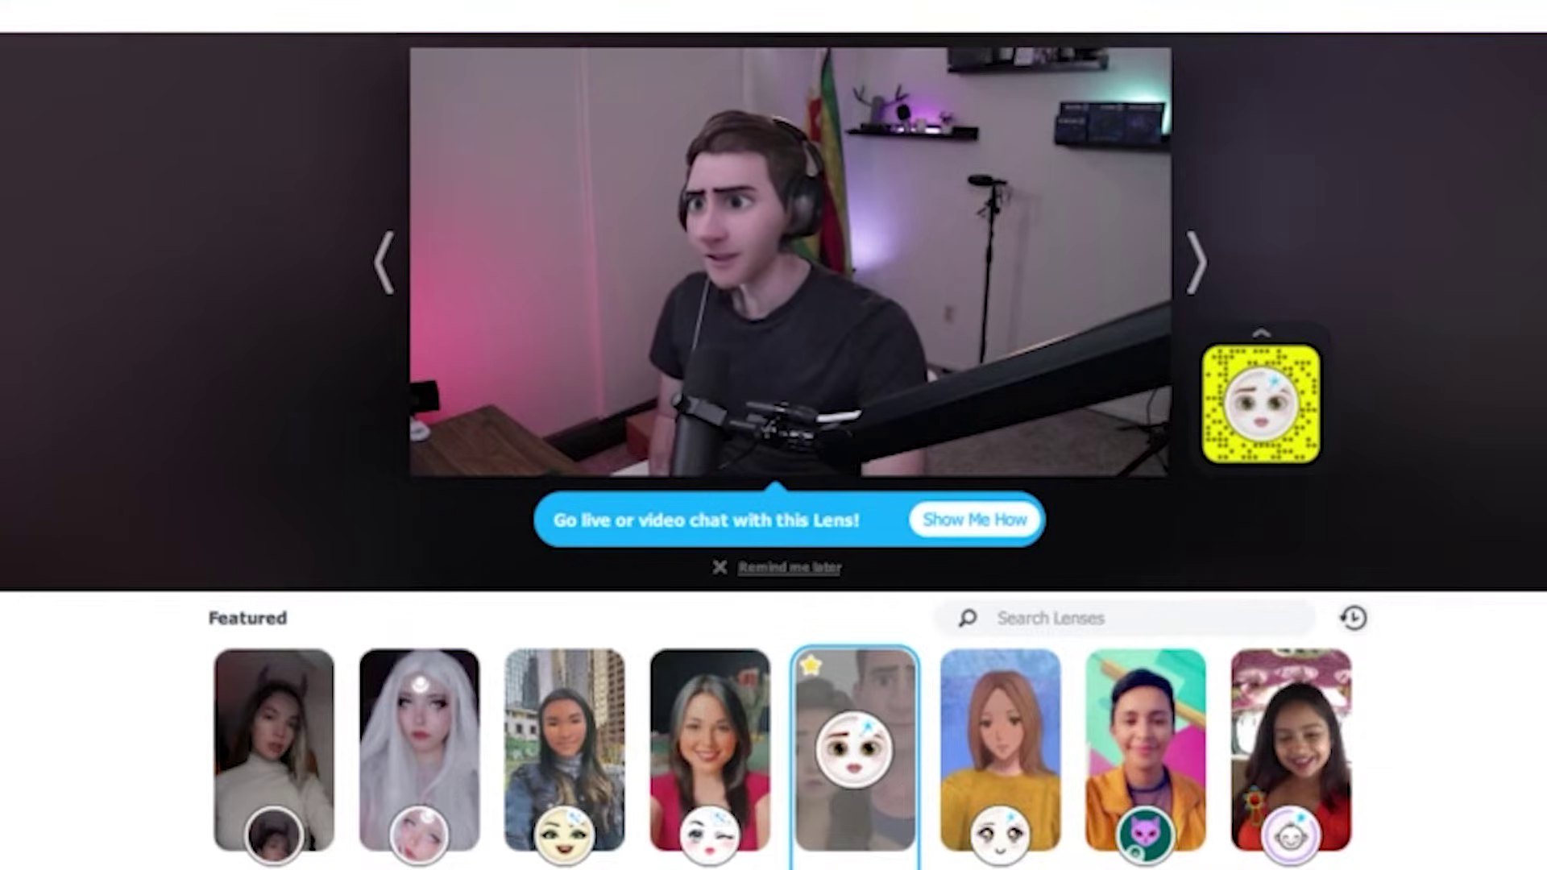
left_click(1415, 51)
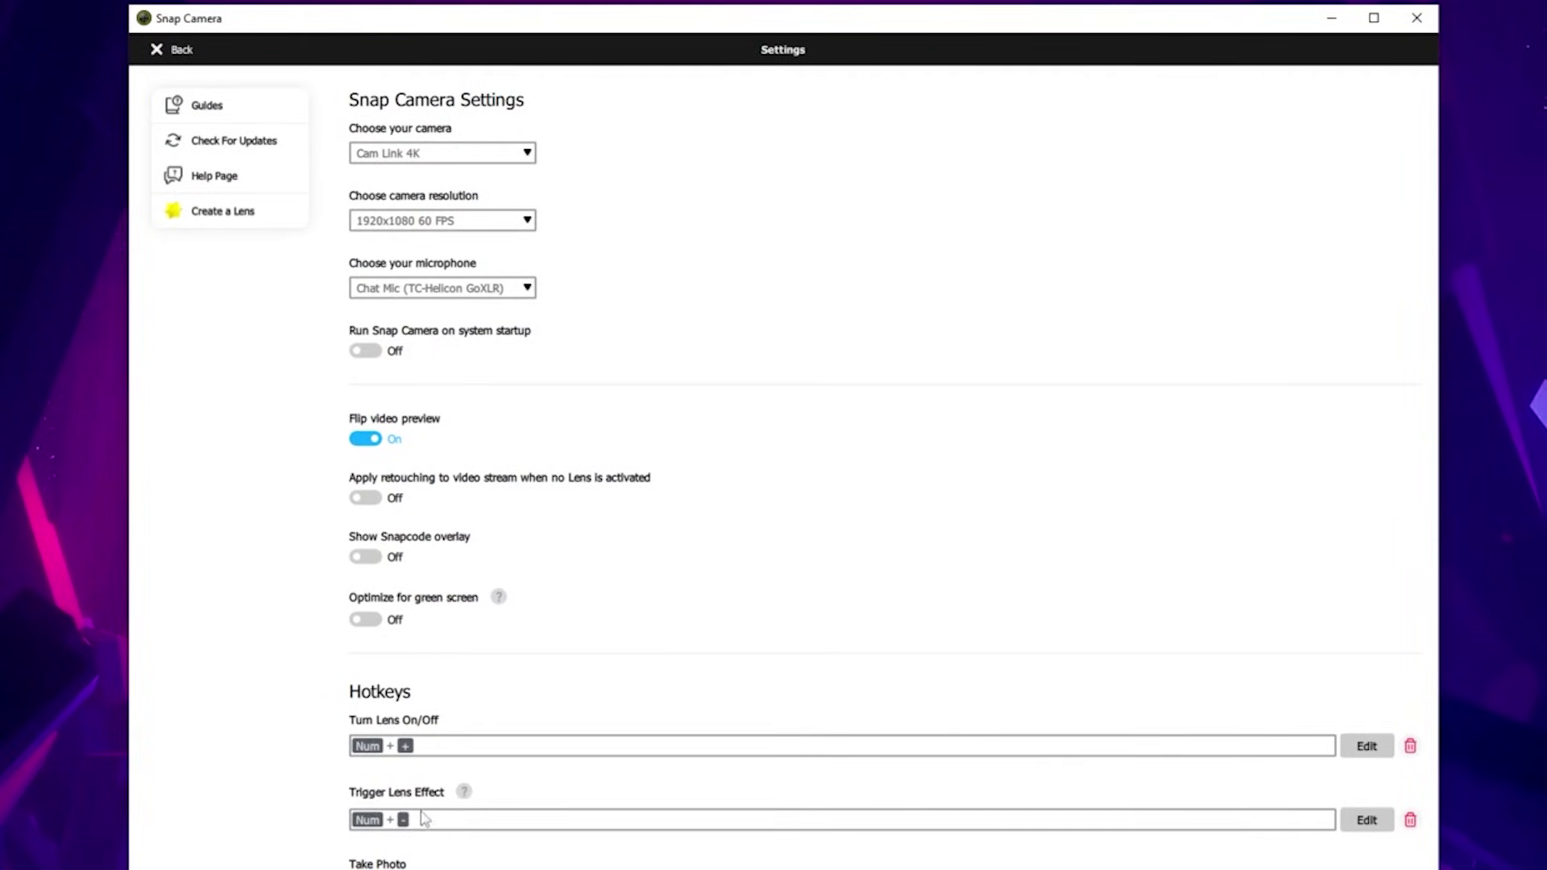
left_click(191, 55)
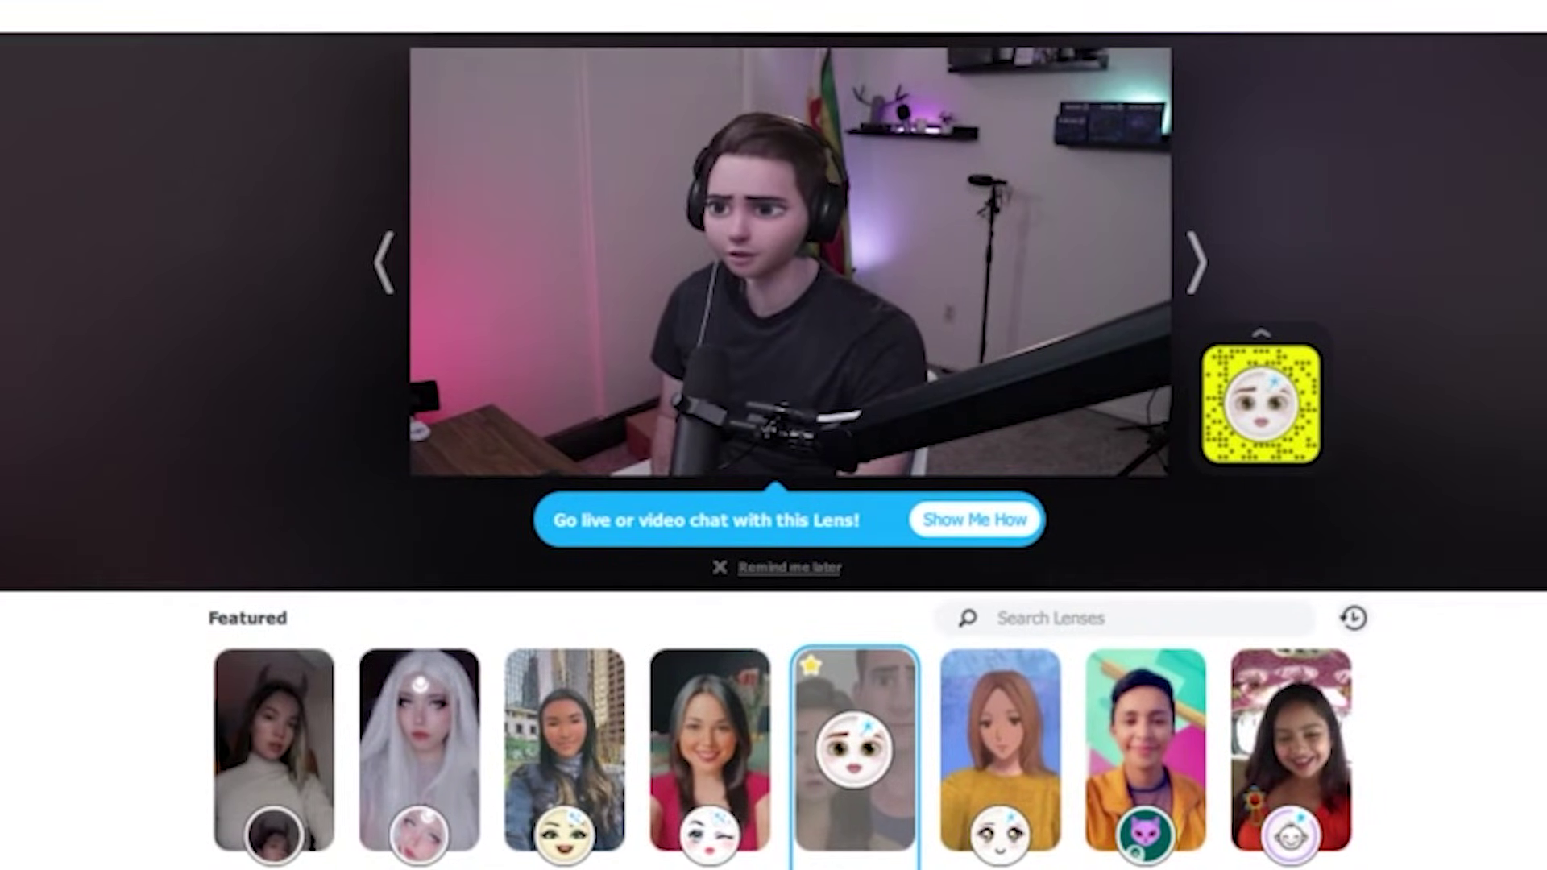
left_click(1017, 781)
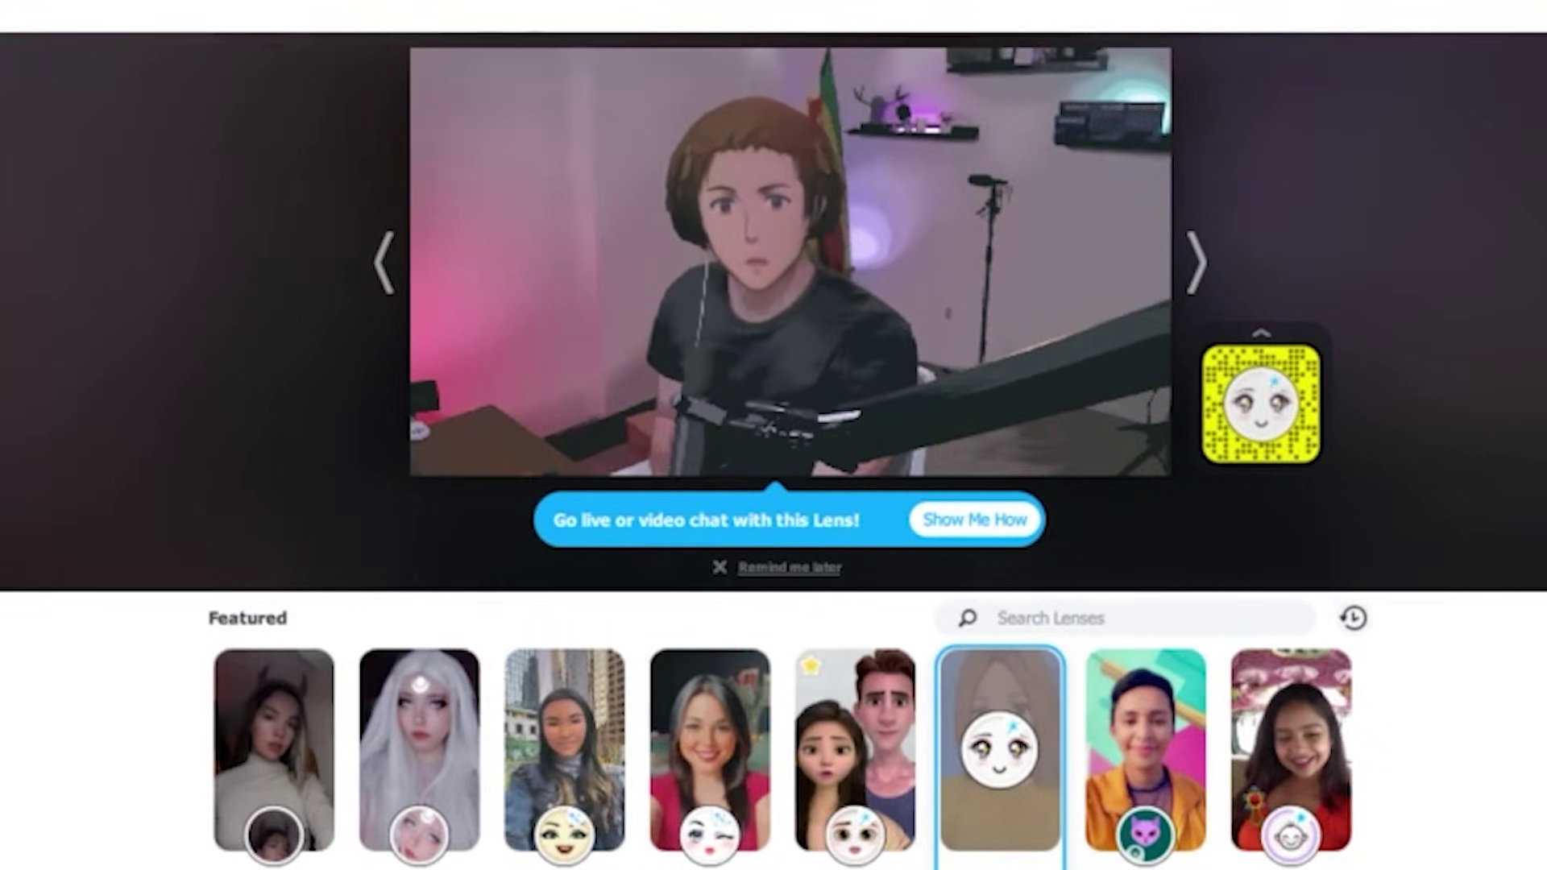
left_click(999, 749)
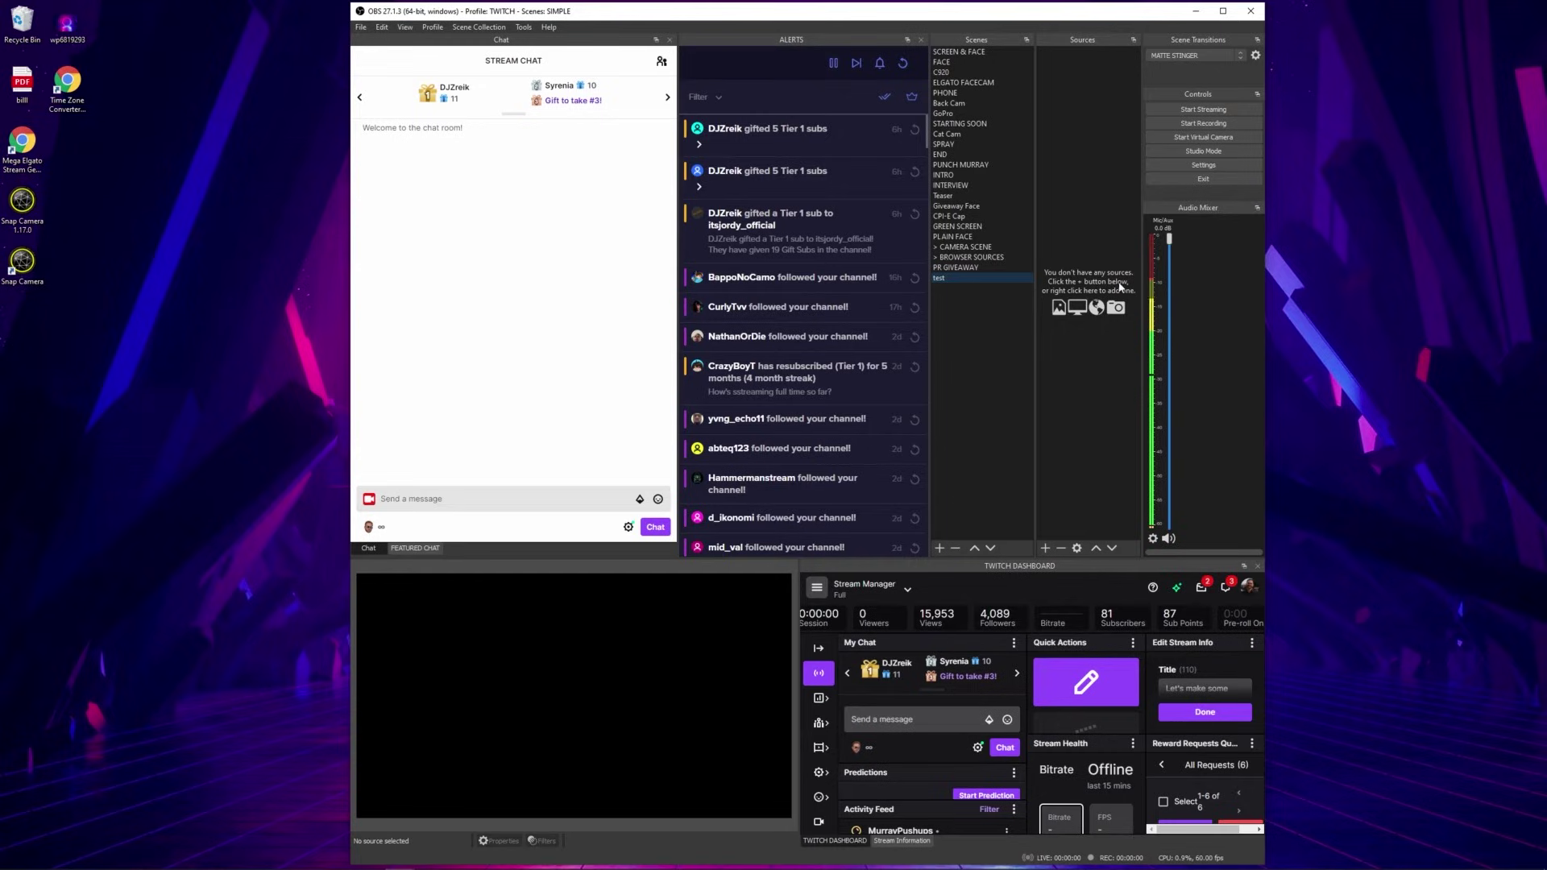
In OBS, add a Video Capture Device source named Cartoon Camera using the Snap Camera device and scale it to fill the canvas
right_click(1085, 182)
mouse_move(1136, 187)
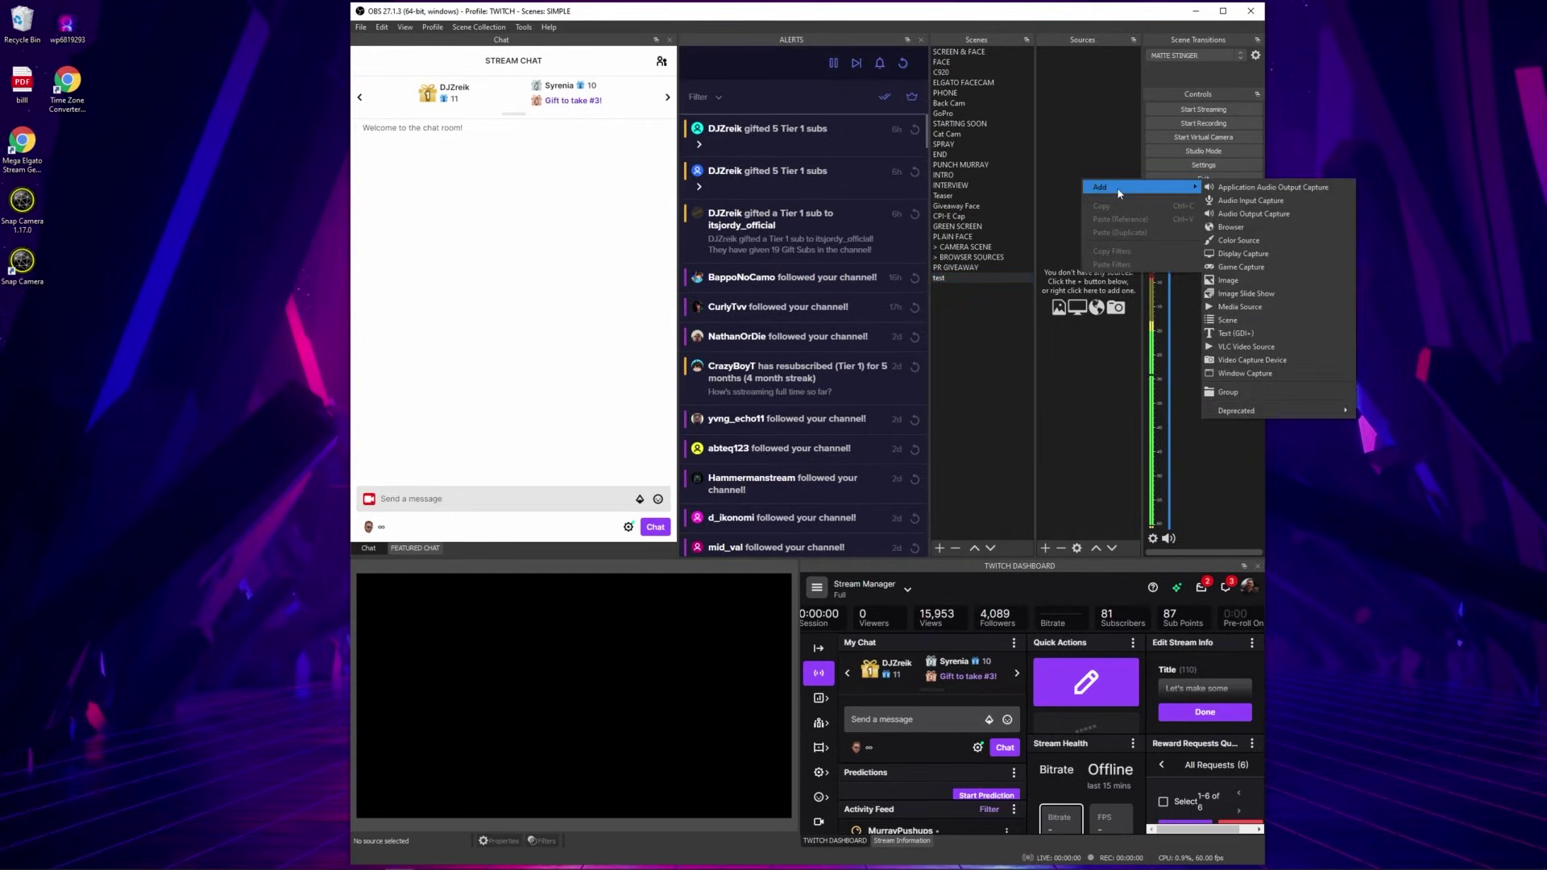
left_click(1270, 361)
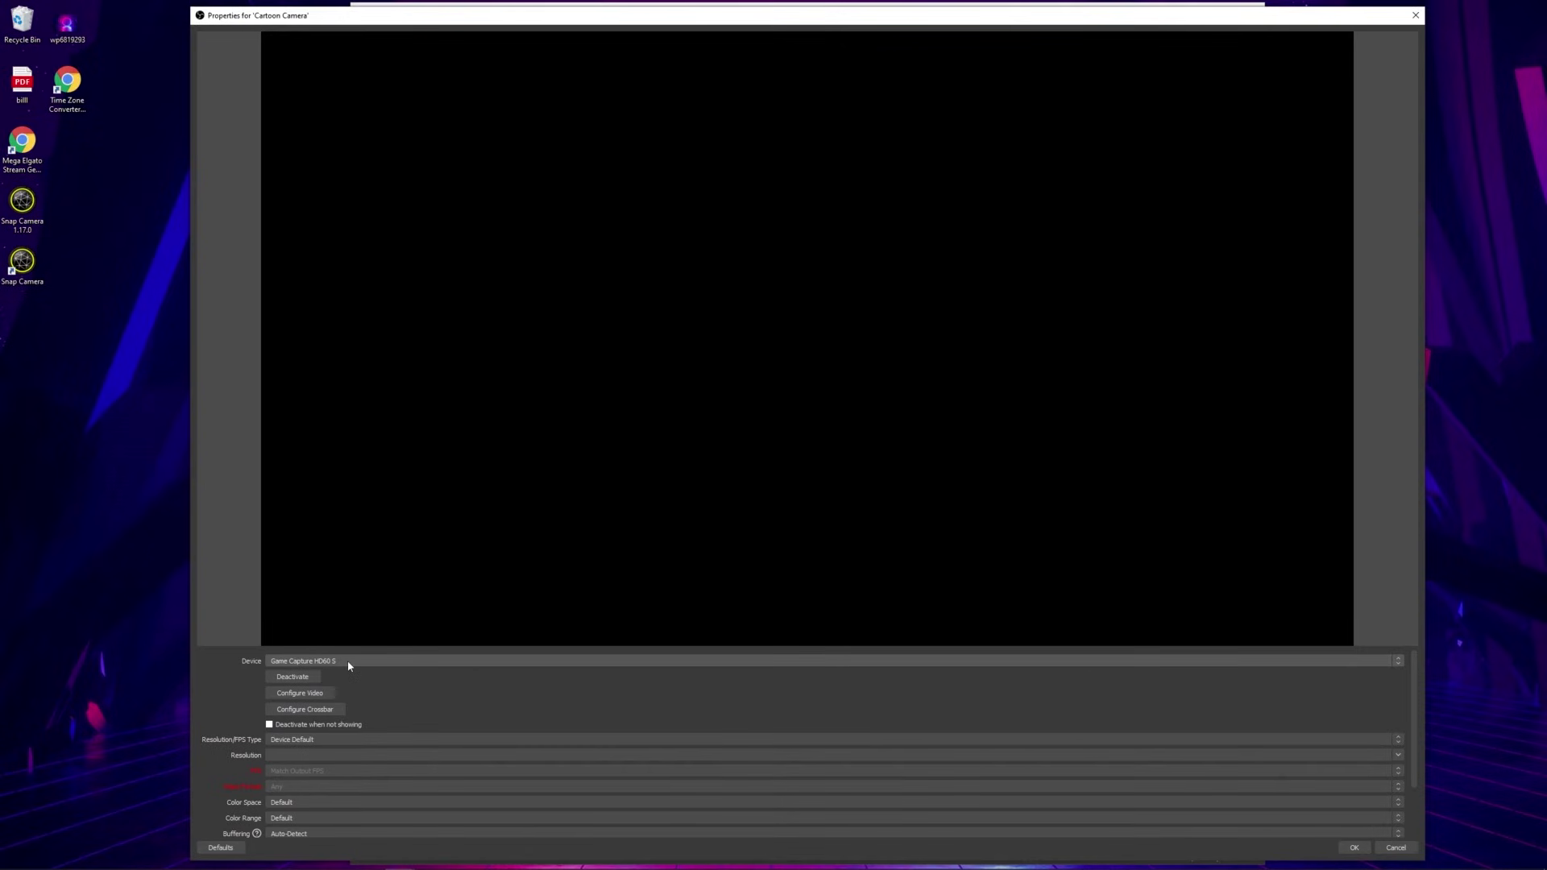
left_click(349, 661)
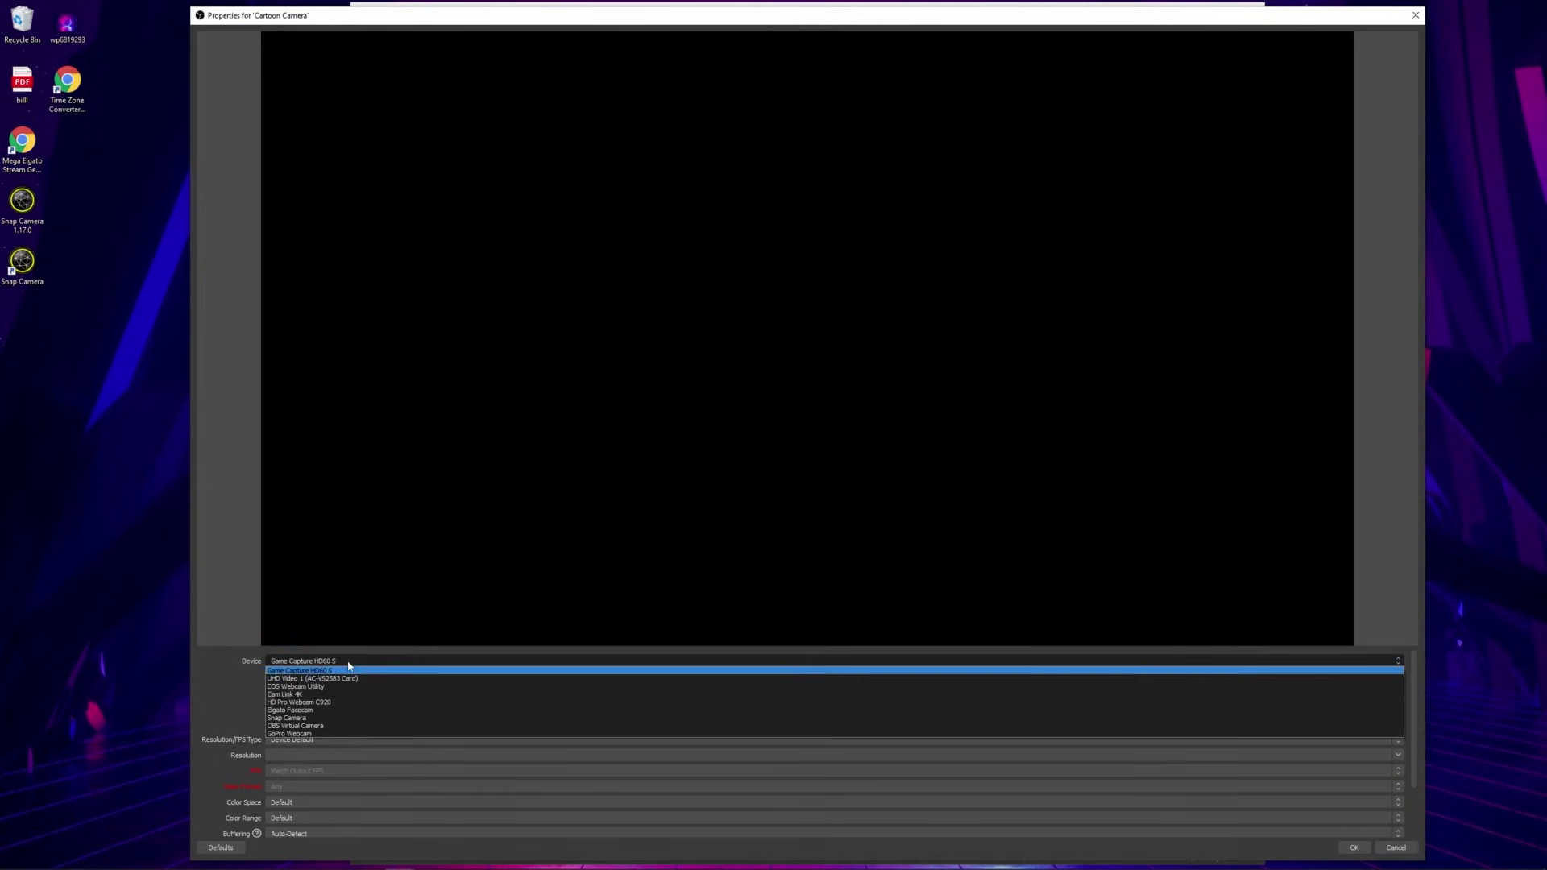
left_click(318, 718)
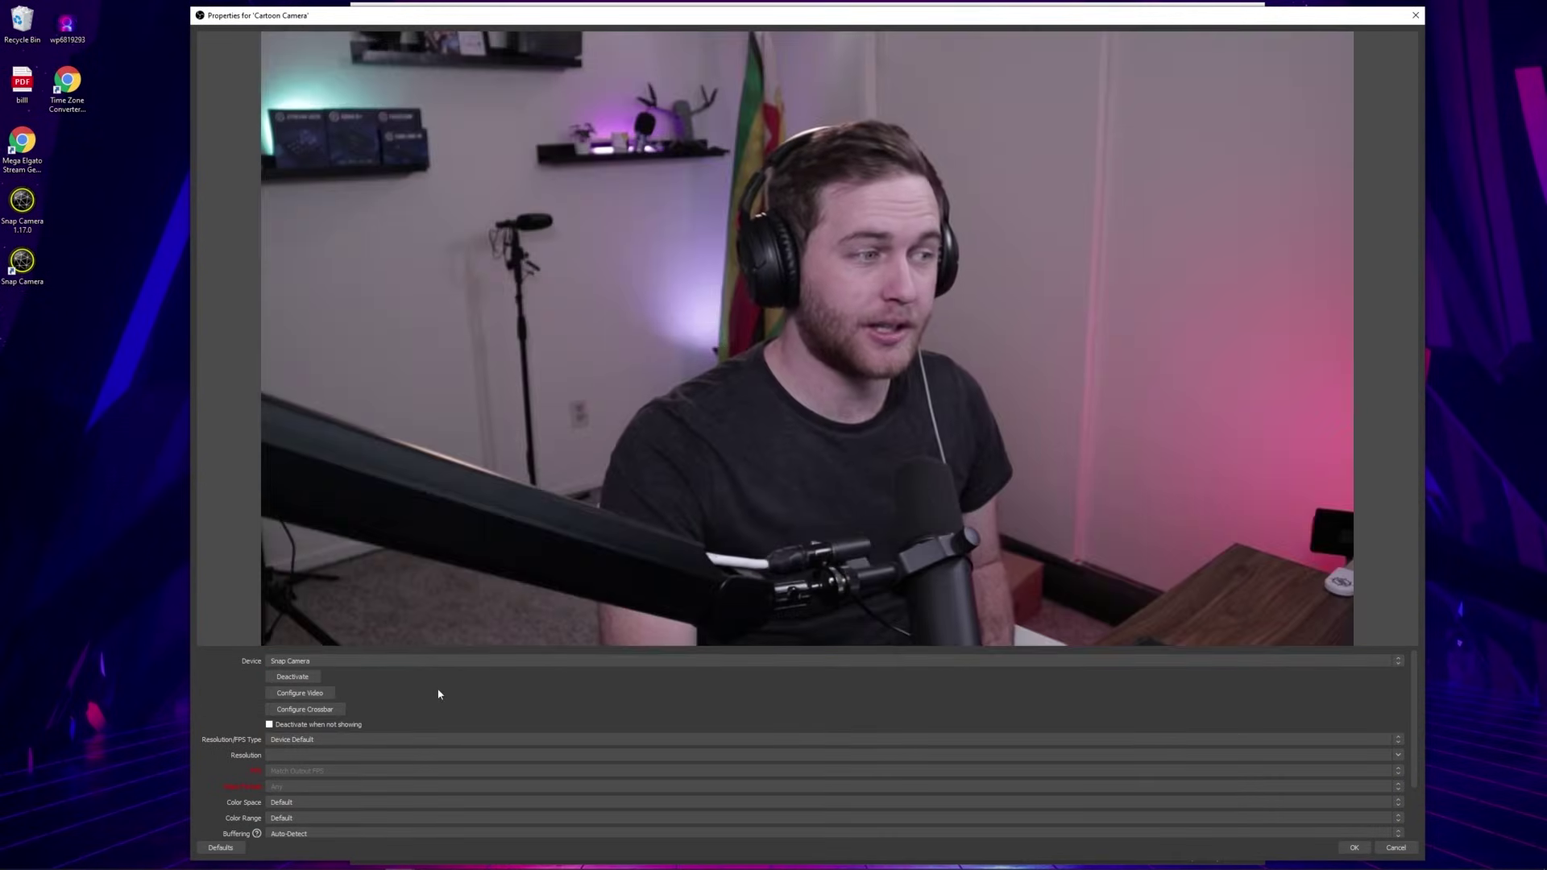
left_click(1355, 848)
left_click_drag(683, 757, 791, 817)
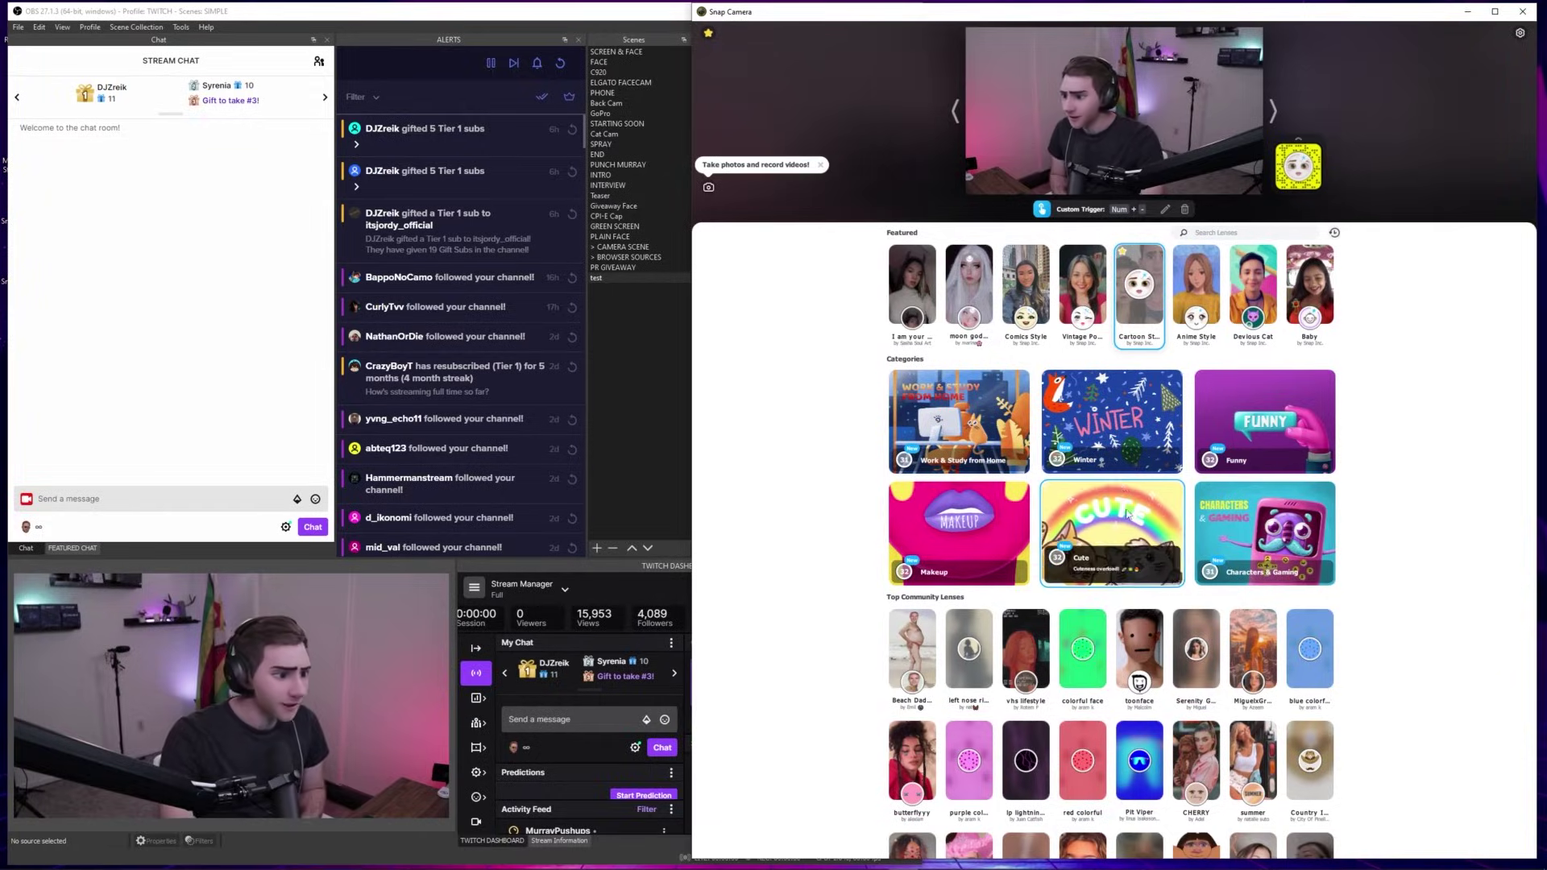
In Snap Camera, try the coffee face lens from the Cute category and the Lips Morph lens from the Funny category
left_click(1126, 514)
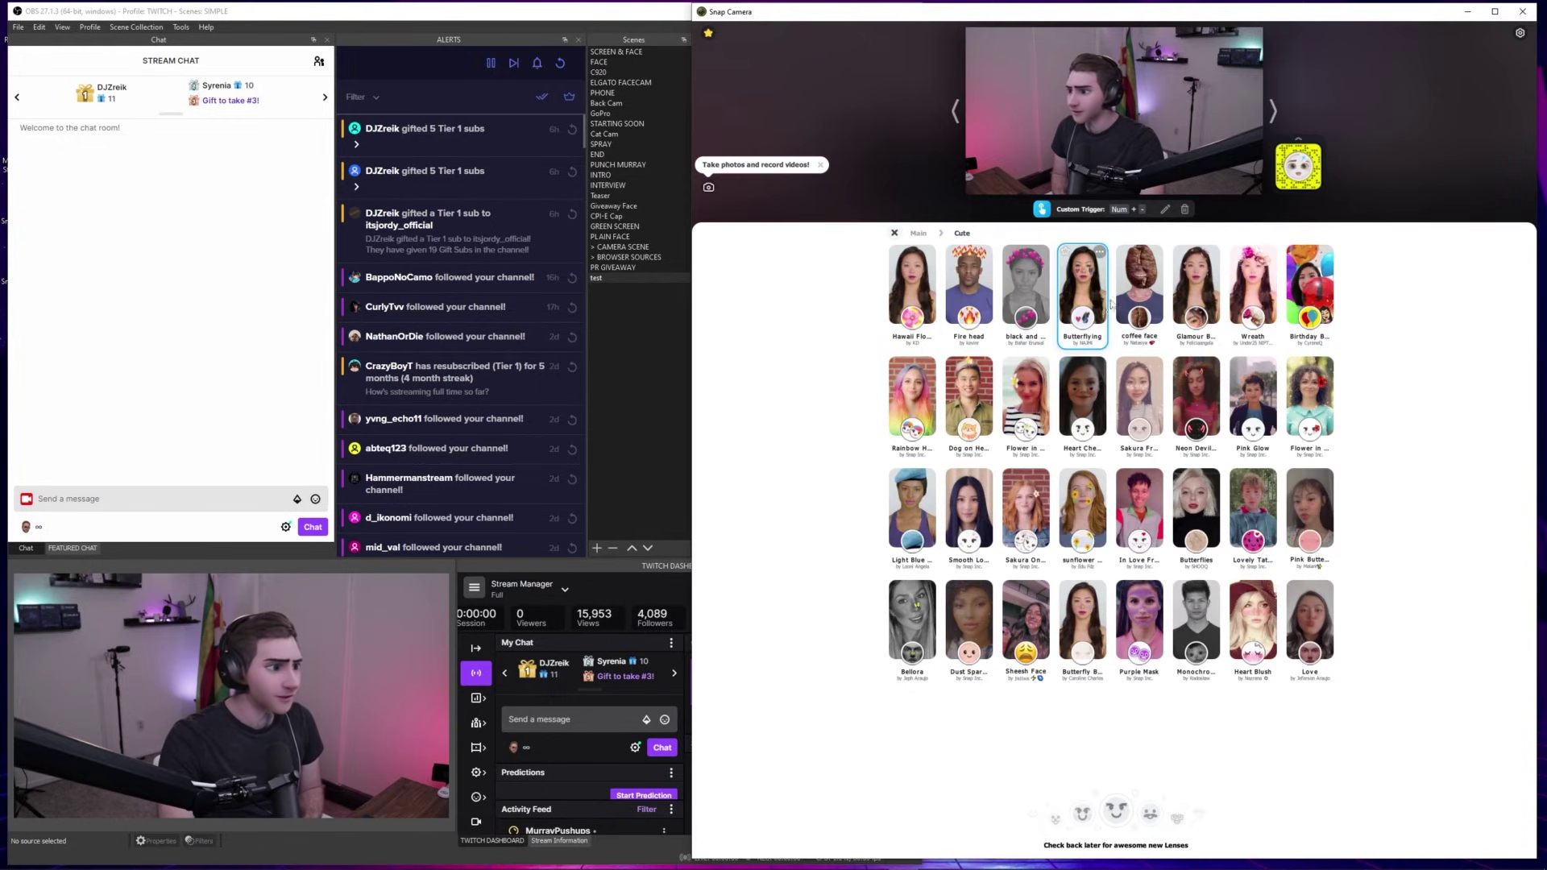
left_click(1139, 290)
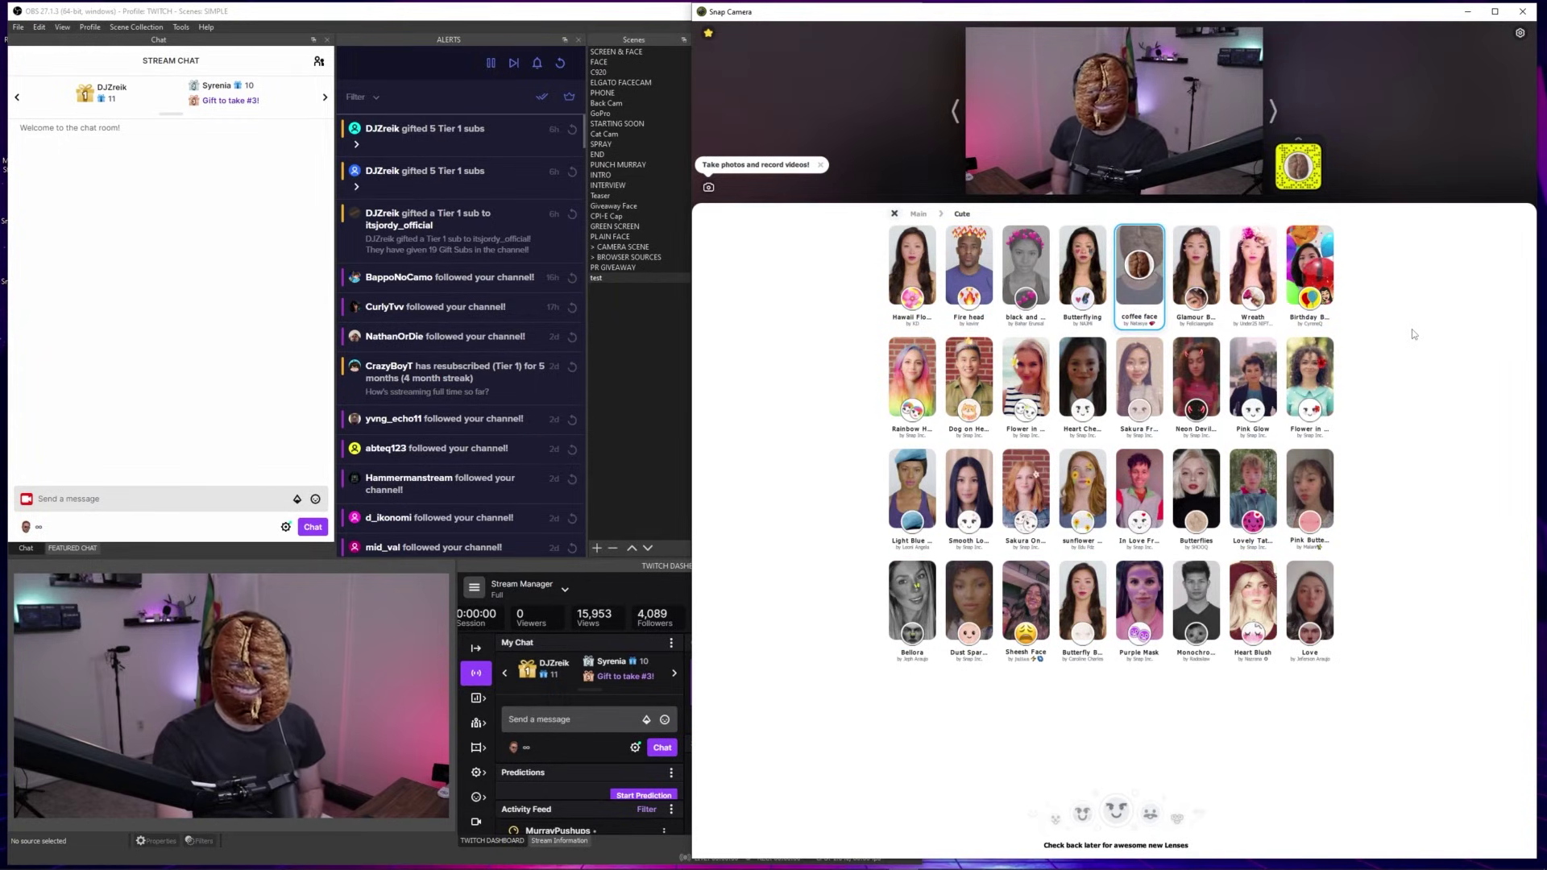
left_click(894, 214)
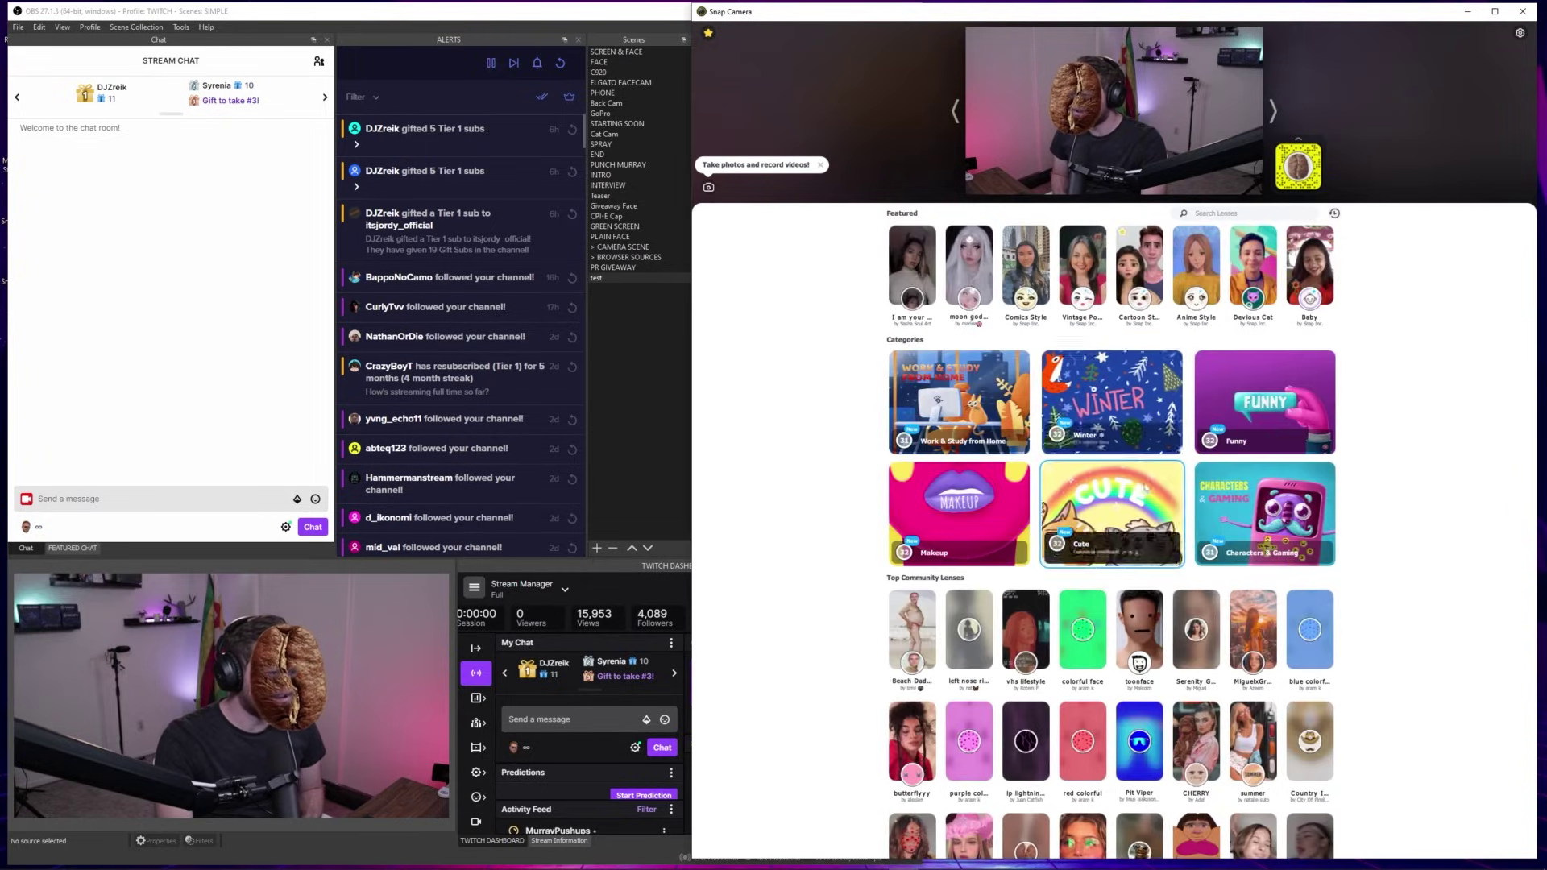
left_click(1270, 375)
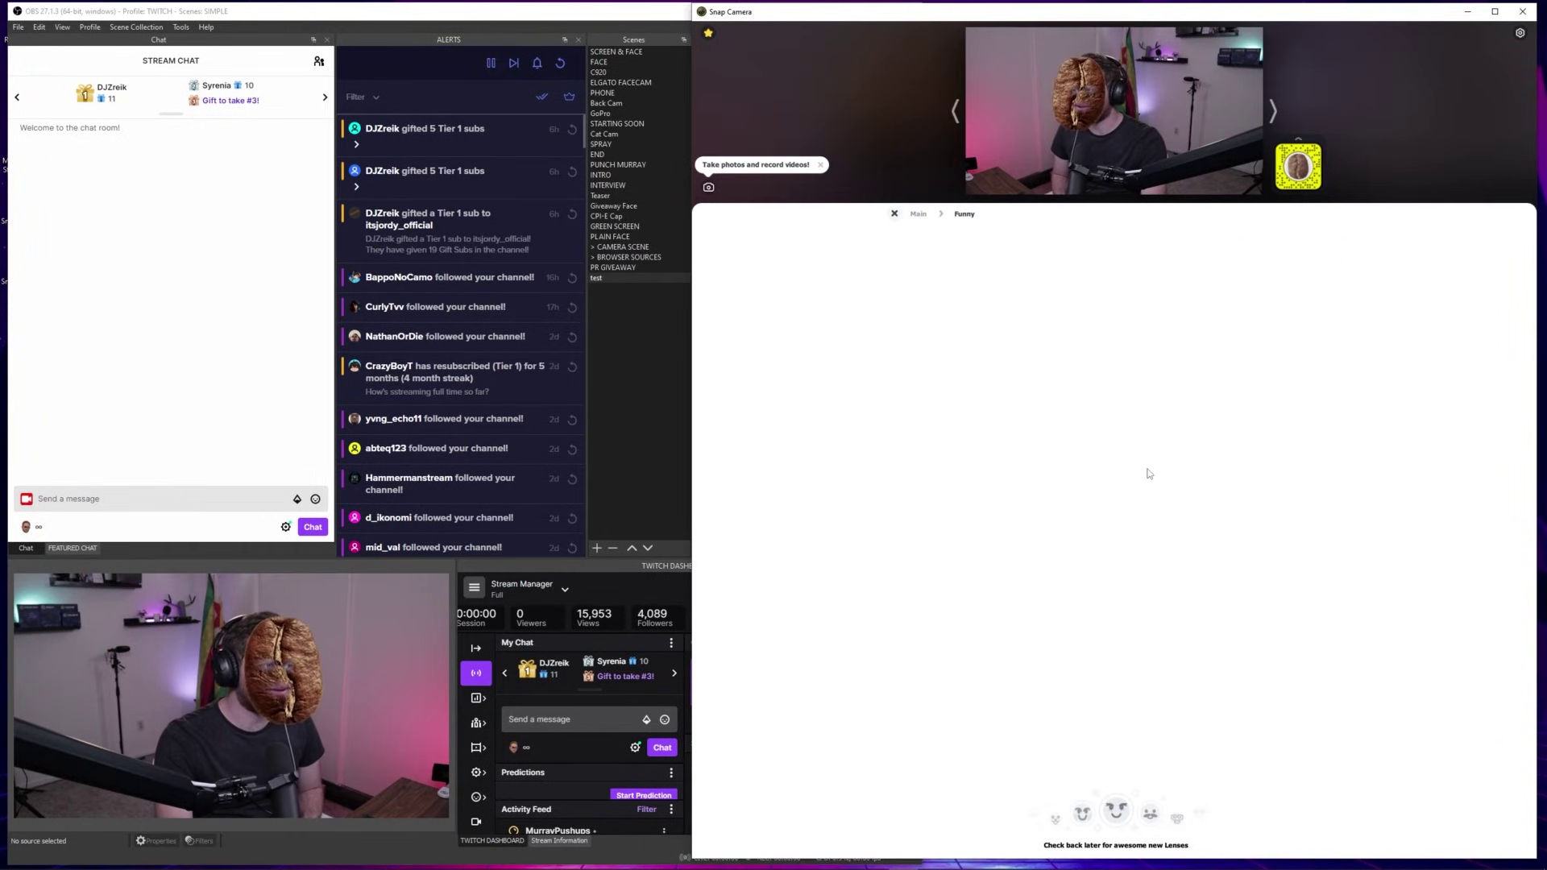
left_click(1082, 387)
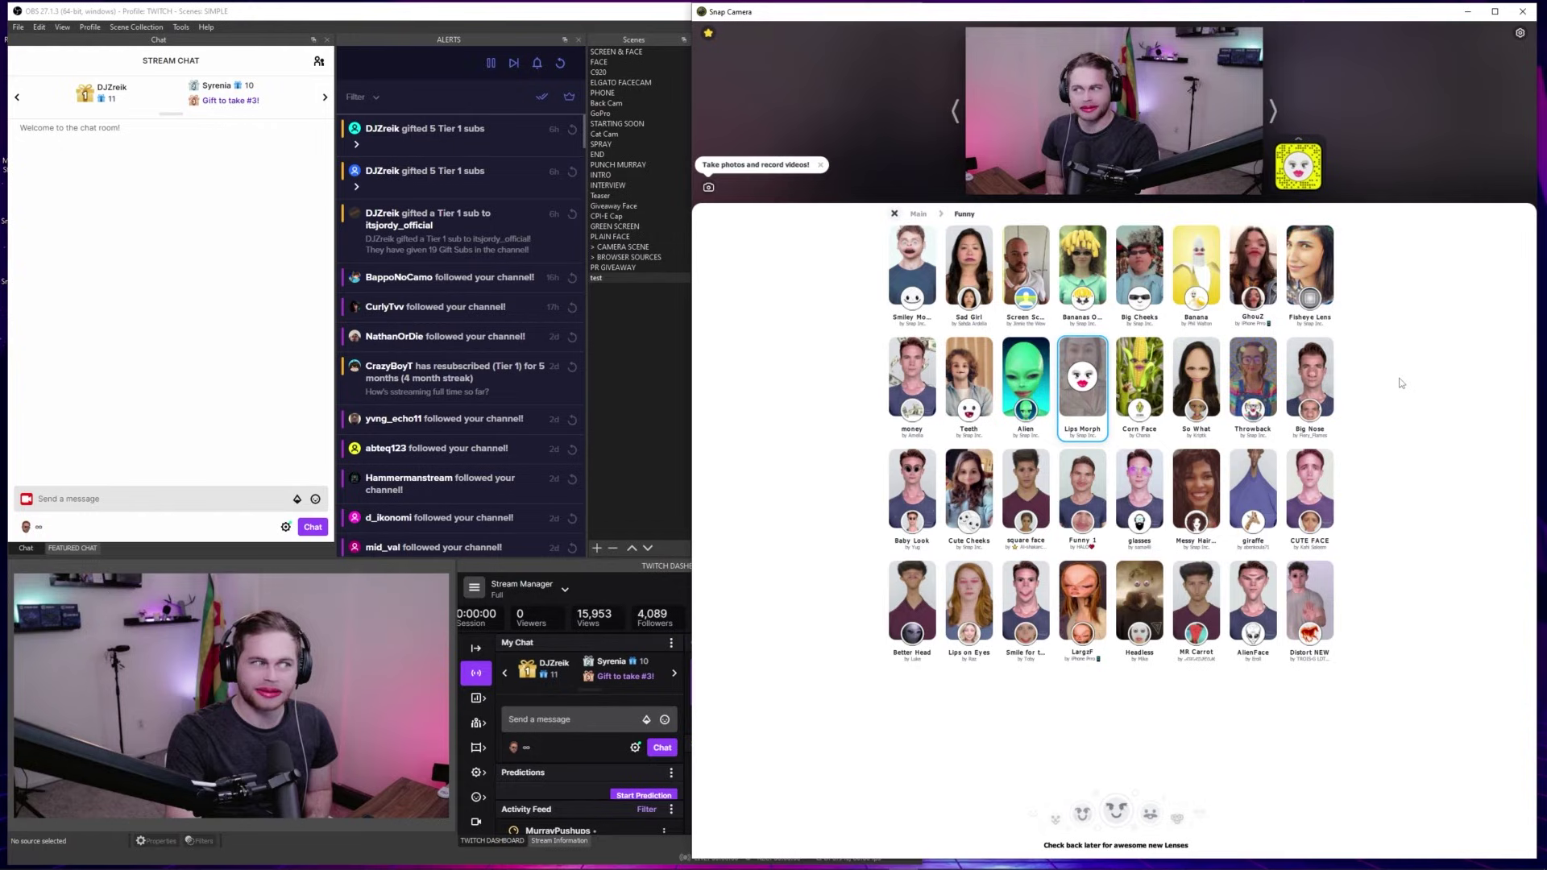
Search the lenses for potato and try out the Tiger King and Cartoon Style lenses from the favorites
key("ctrl+1")
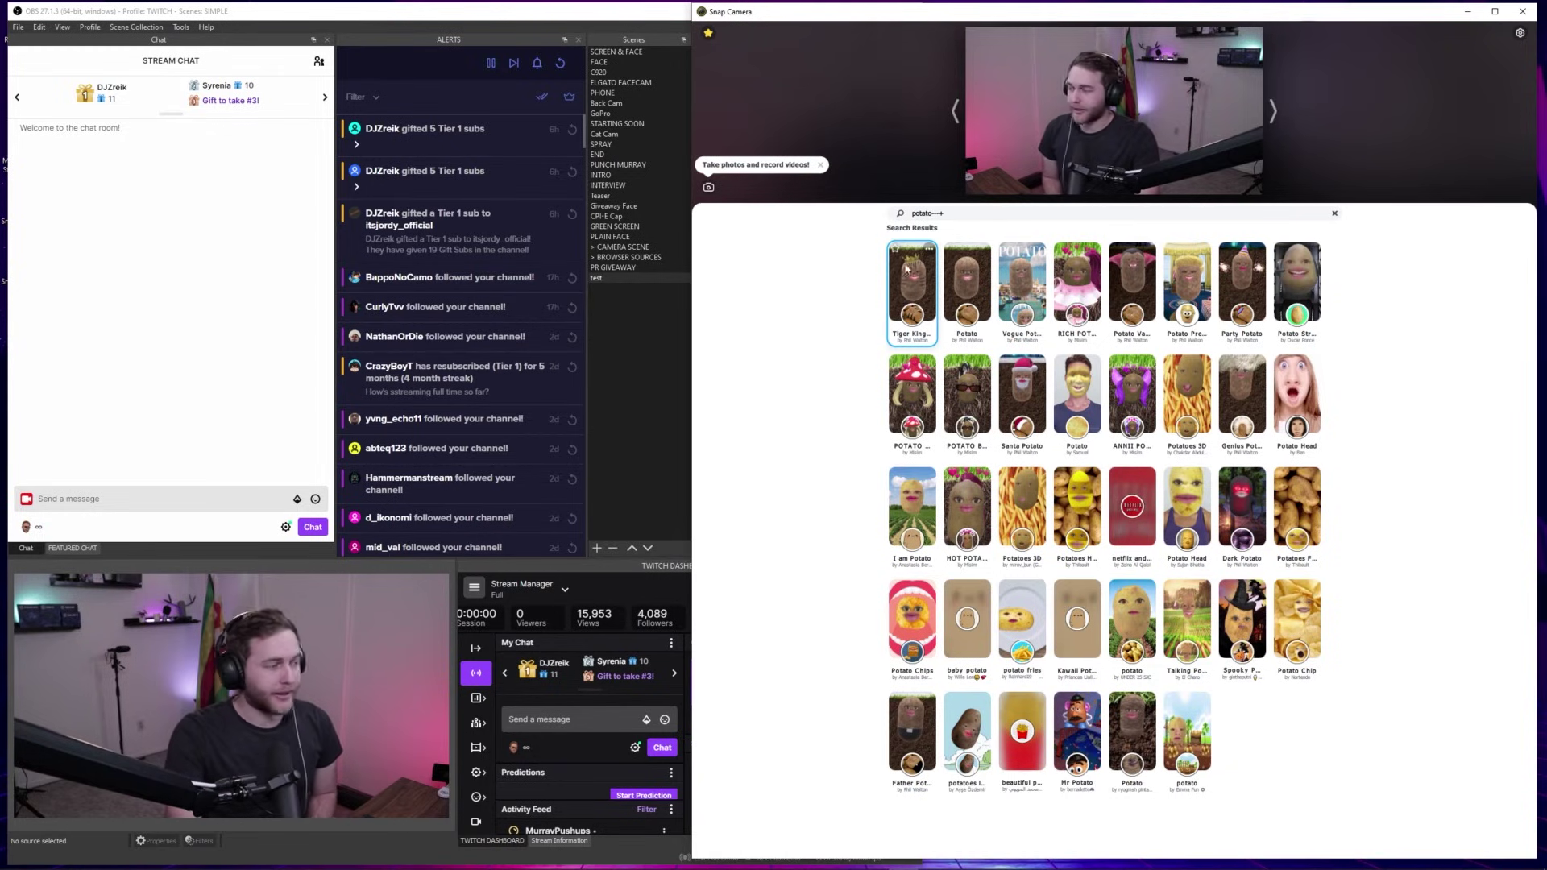
left_click(709, 34)
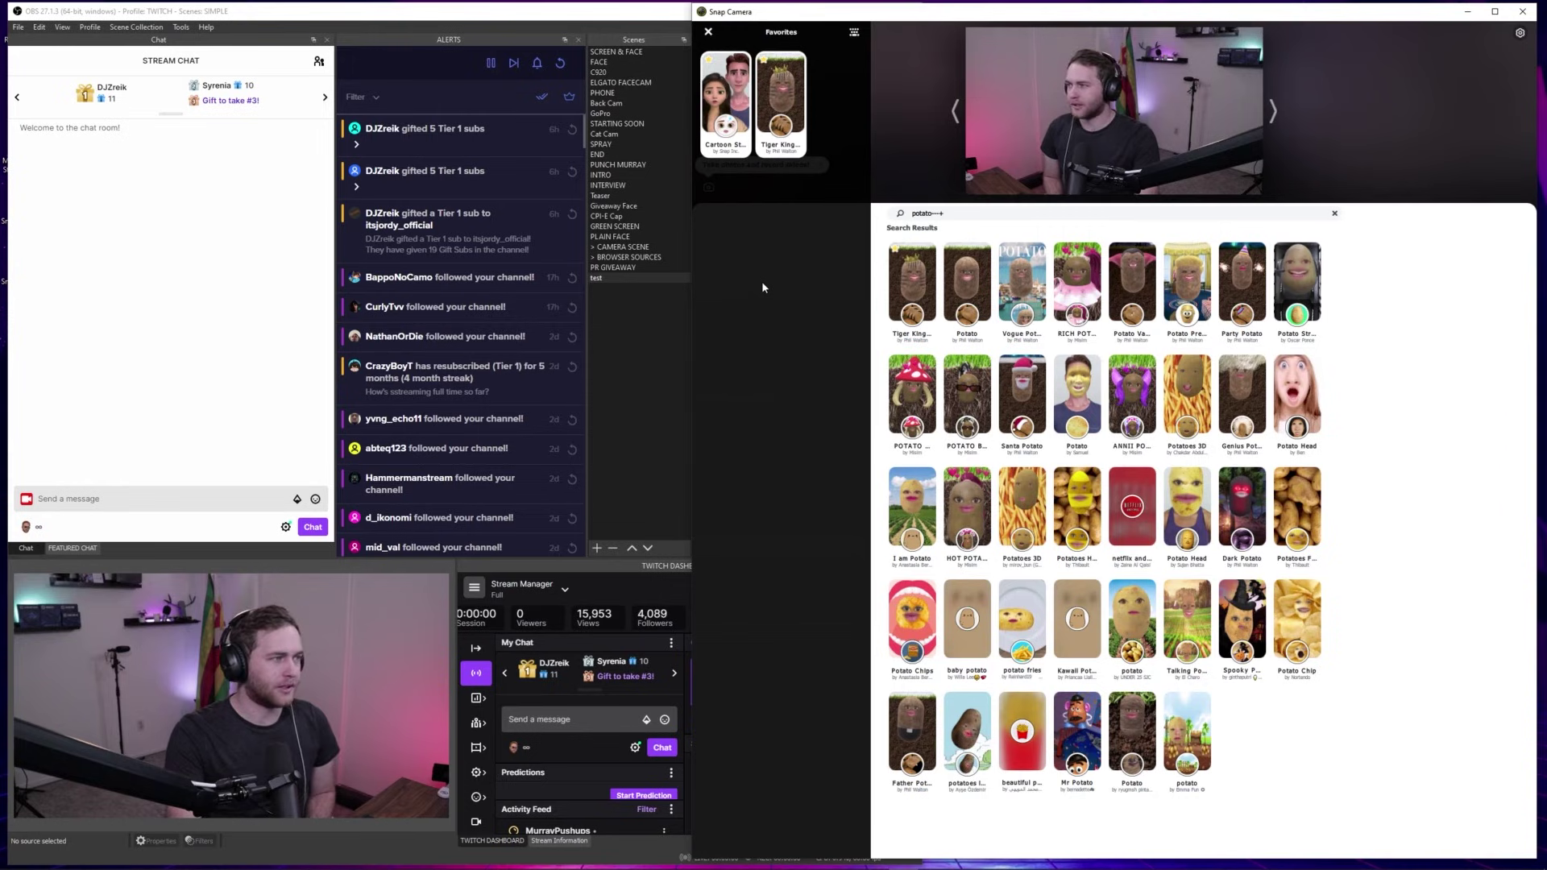
left_click(780, 101)
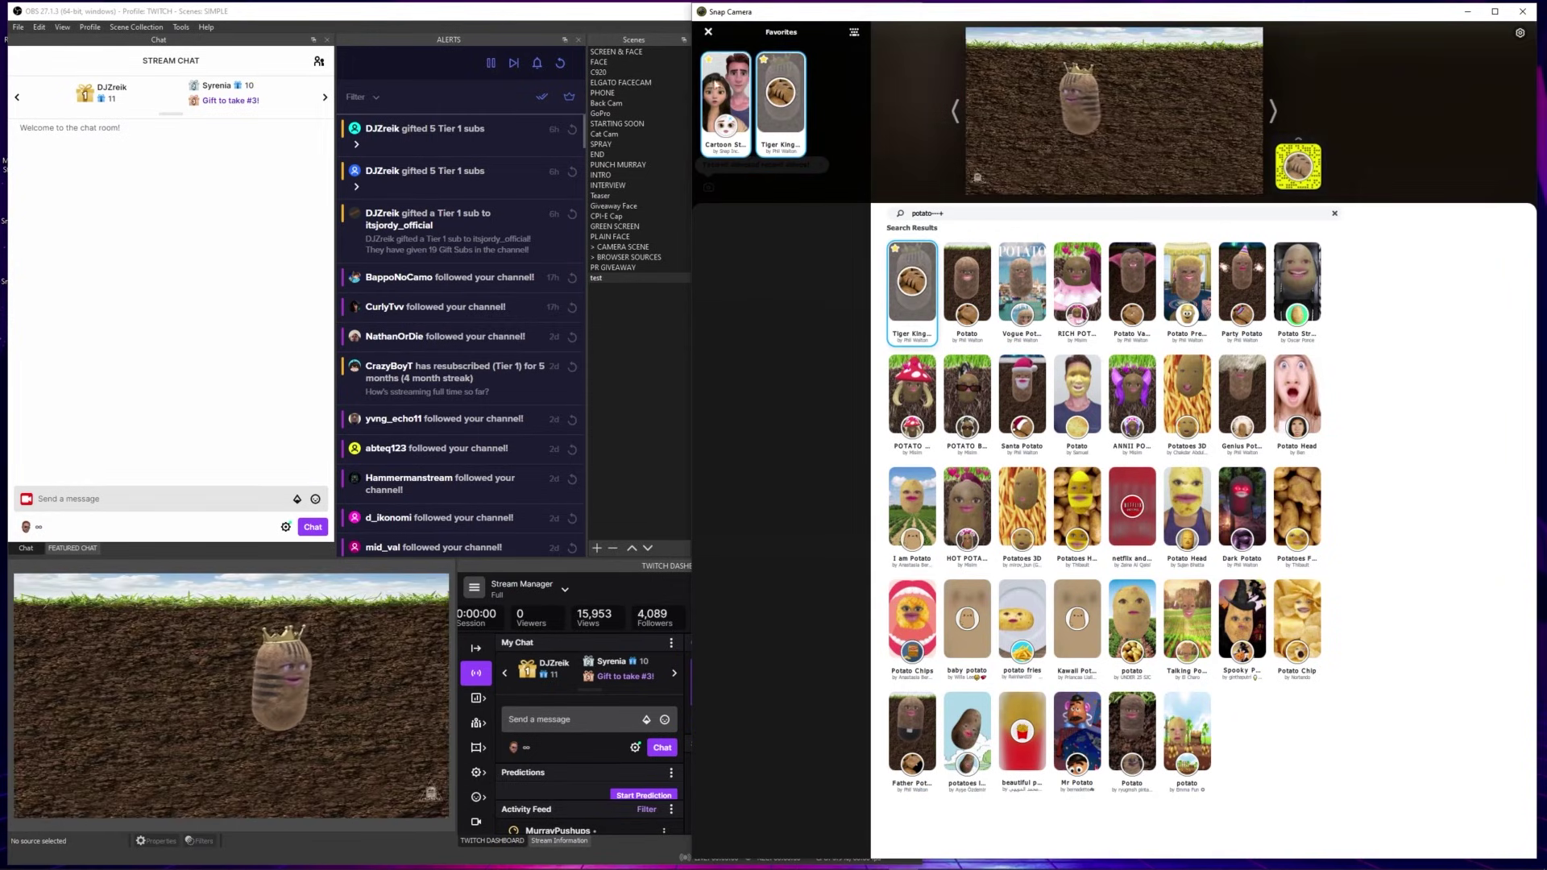
key("KP_Add")
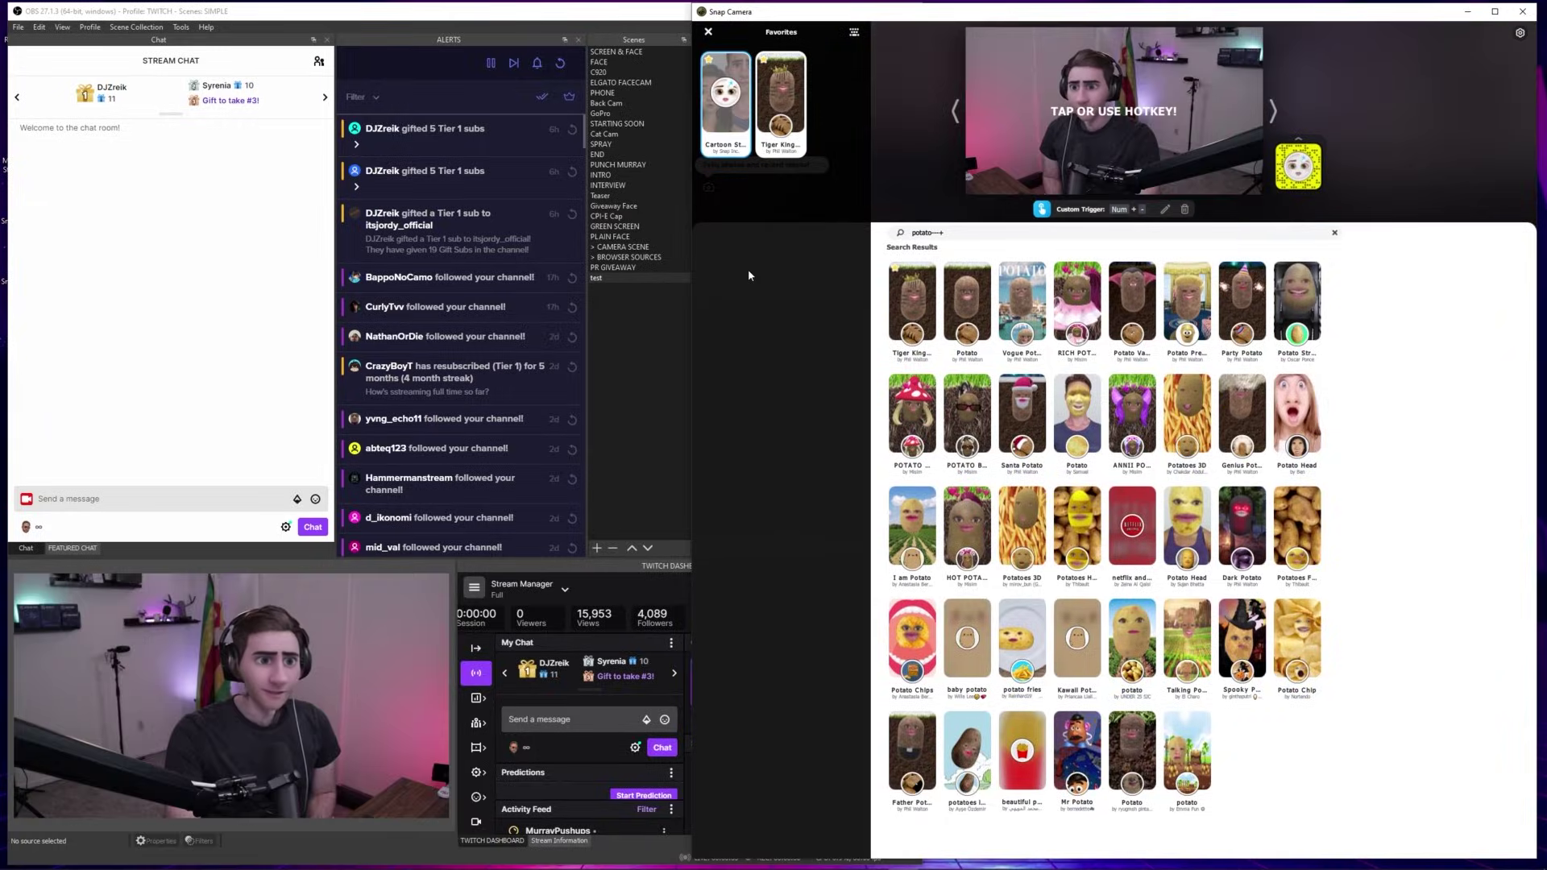